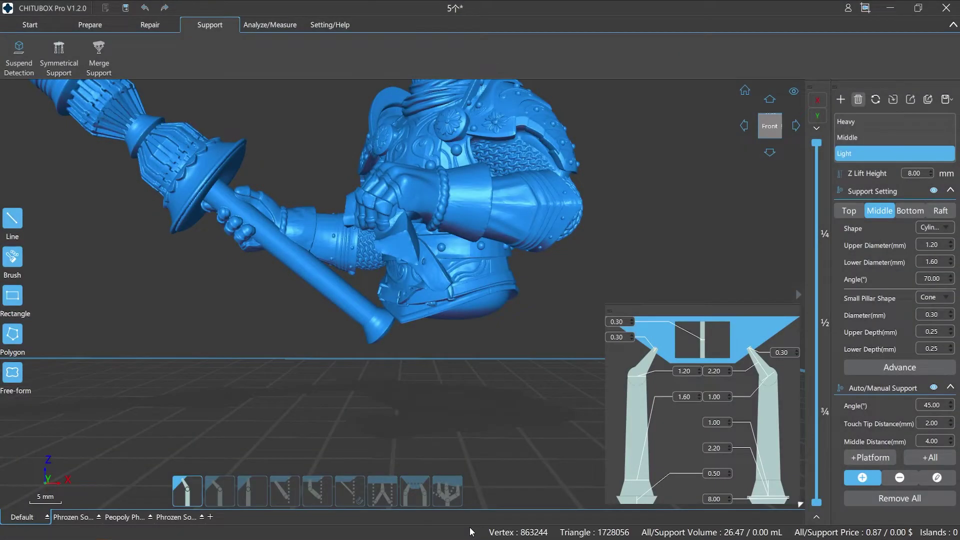
# Place a trial support under the model's bottom, then delete it
pyautogui.click(507, 243)
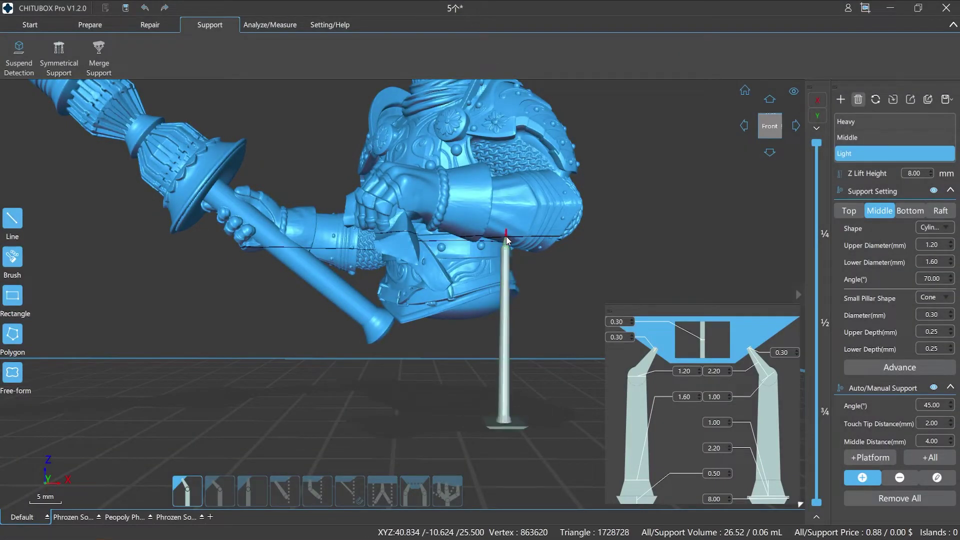
pyautogui.click(924, 483)
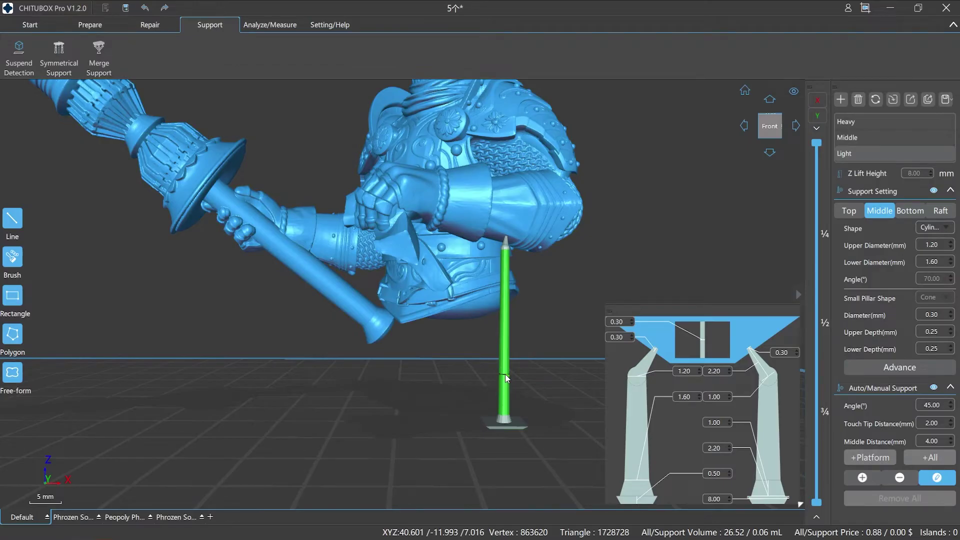
pyautogui.press('Delete')
pyautogui.click(862, 478)
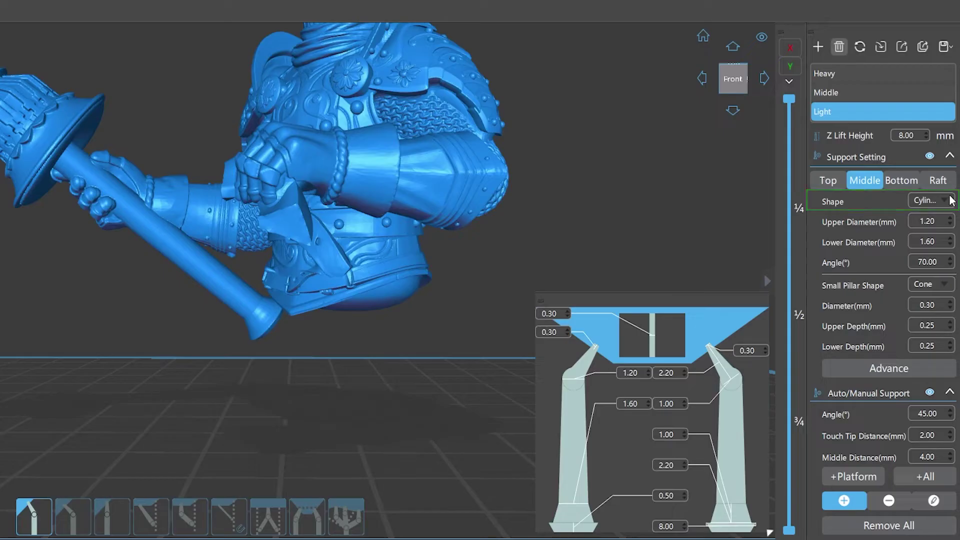
# Add supports under the arm with Prism, Cube, then Cylinder middle shapes
pyautogui.click(950, 201)
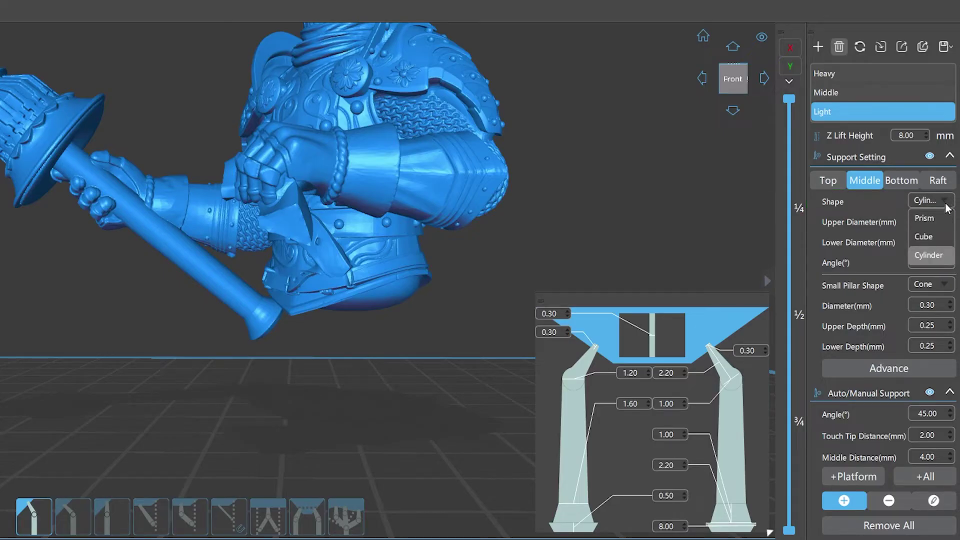
pyautogui.click(925, 218)
pyautogui.click(426, 220)
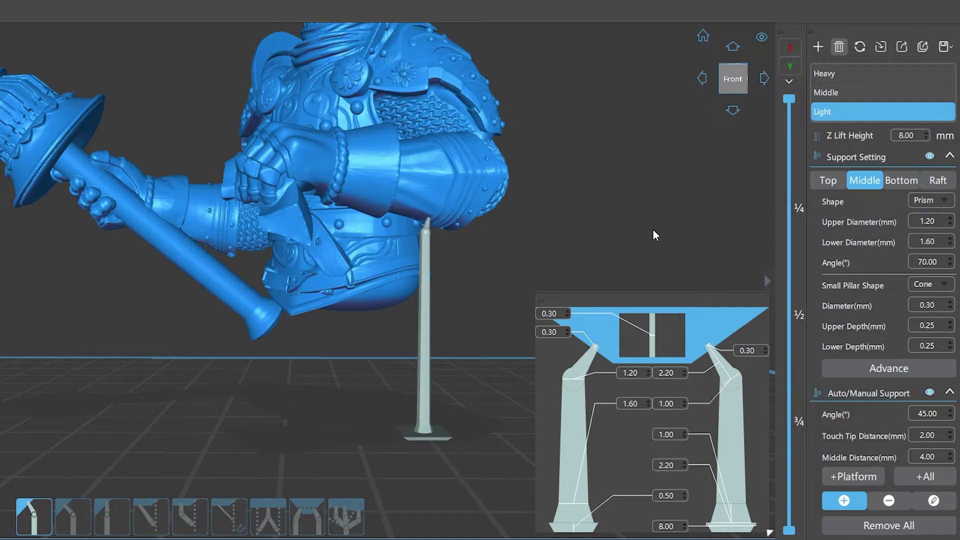
pyautogui.click(945, 202)
pyautogui.click(936, 238)
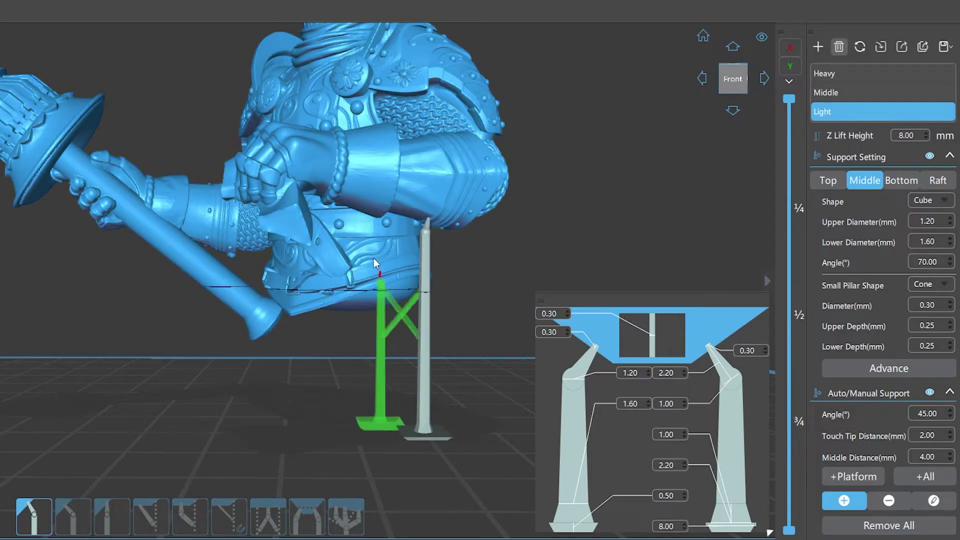
pyautogui.click(385, 214)
pyautogui.click(942, 203)
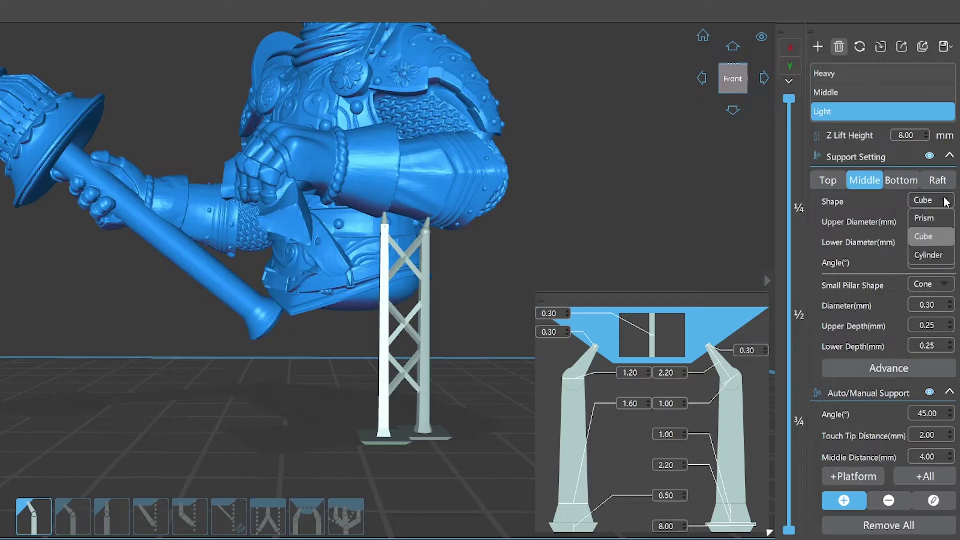
pyautogui.click(928, 253)
pyautogui.click(338, 203)
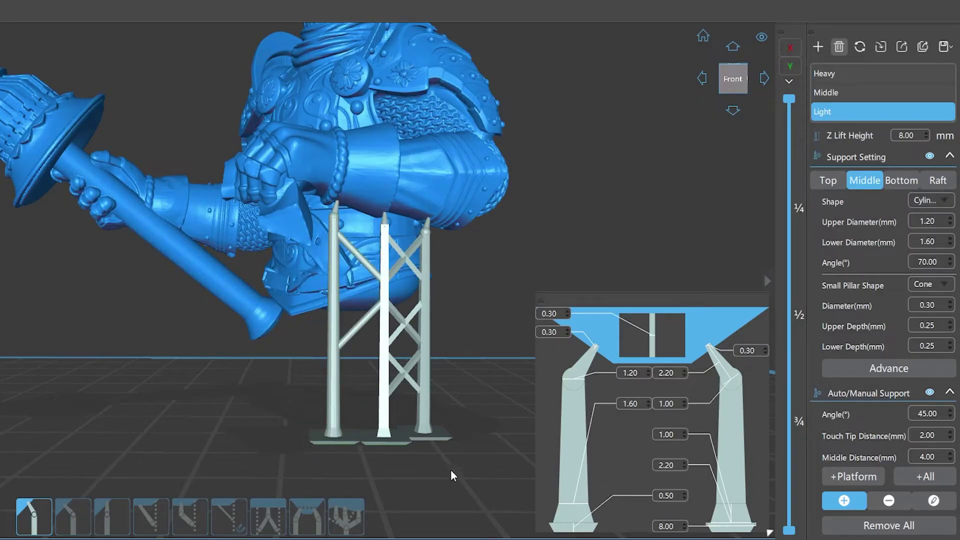
pyautogui.moveTo(454, 481); pyautogui.dragTo(426, 477, button='right')
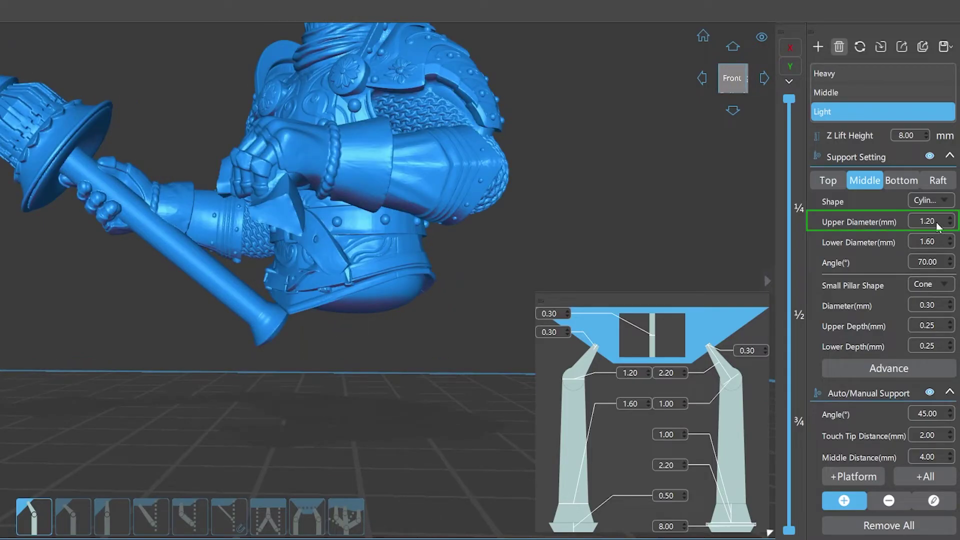
# Place supports under the arm with middle upper diameter 1.00, then 1.6
pyautogui.scroll(-2, 936, 222)
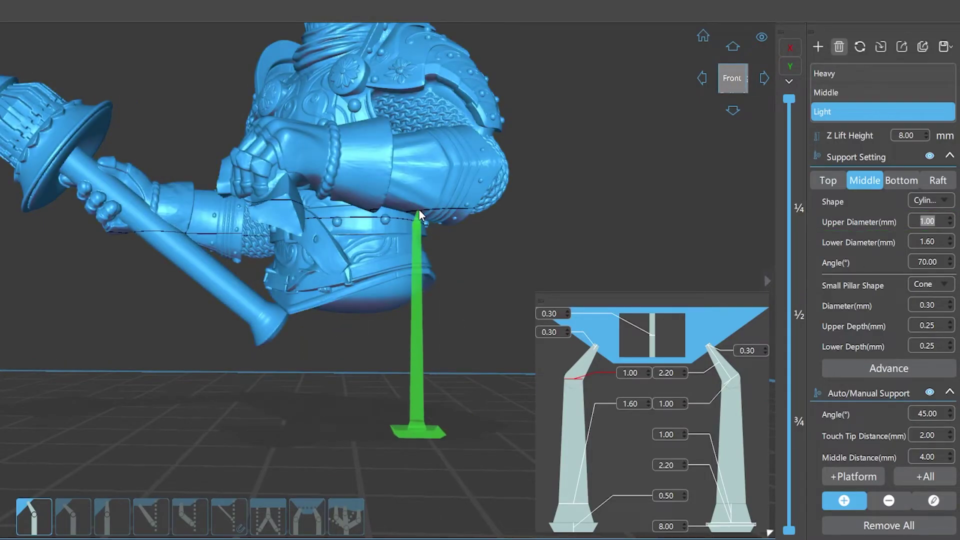
pyautogui.click(419, 210)
pyautogui.doubleClick(944, 223)
pyautogui.write('1.6')
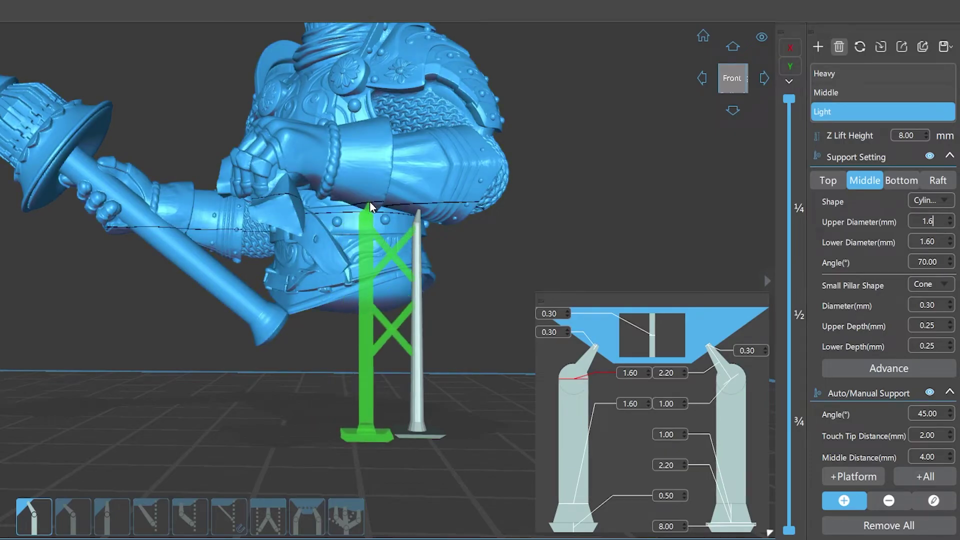
pyautogui.click(370, 203)
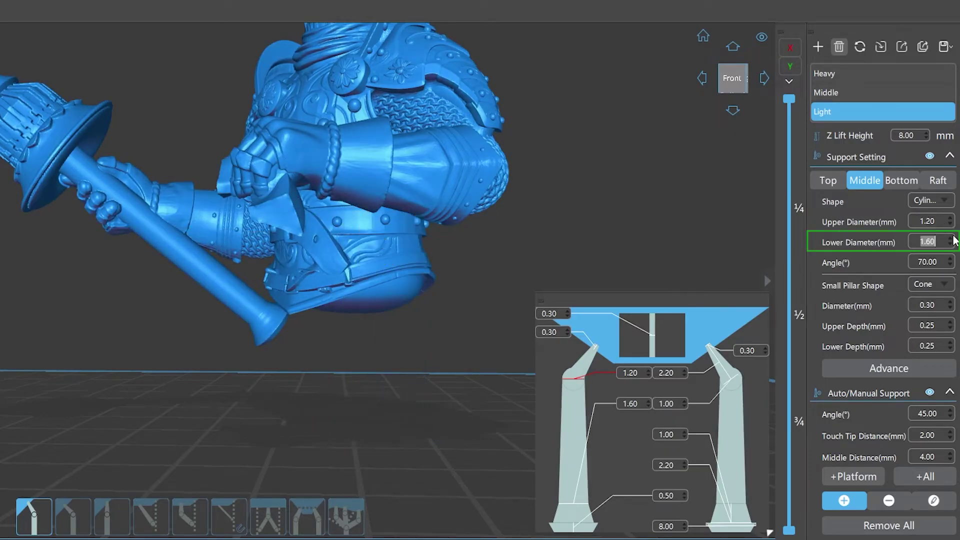
# Add supports with middle lower diameter 1.80, then a wider 2.20 base
pyautogui.click(951, 239)
pyautogui.click(423, 219)
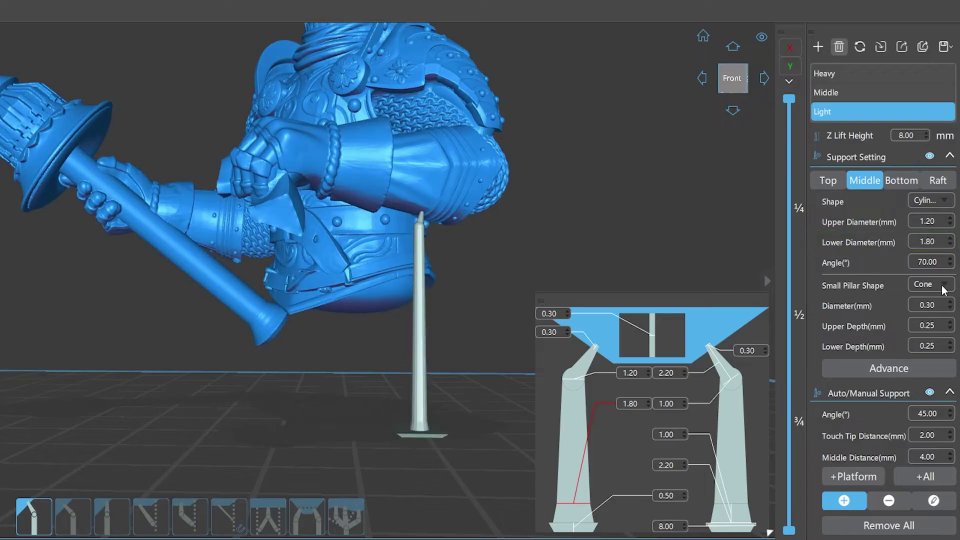
pyautogui.click(950, 238)
pyautogui.click(950, 238)
pyautogui.click(364, 209)
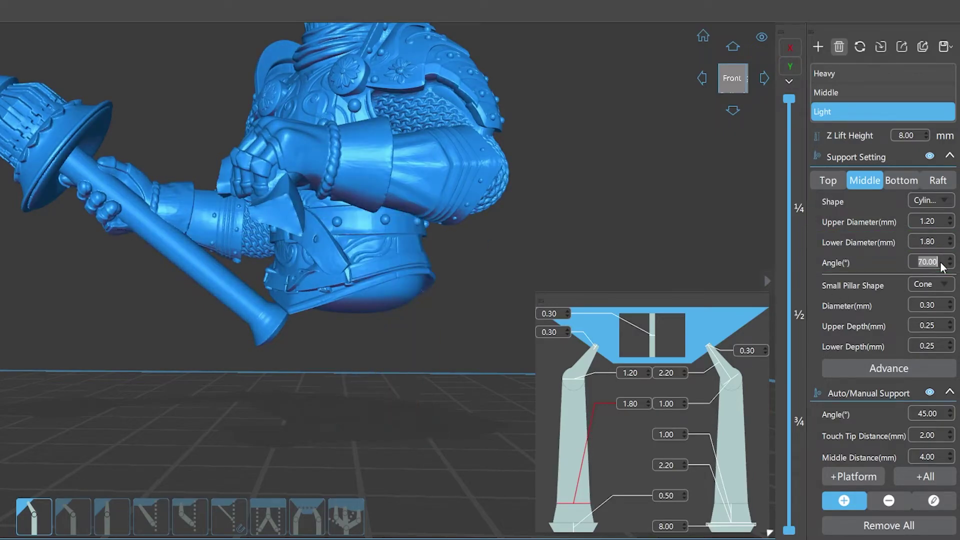
# Set the middle angle to 30° and add two braced pillars under the model's bottom
pyautogui.click(943, 266)
pyautogui.click(430, 275)
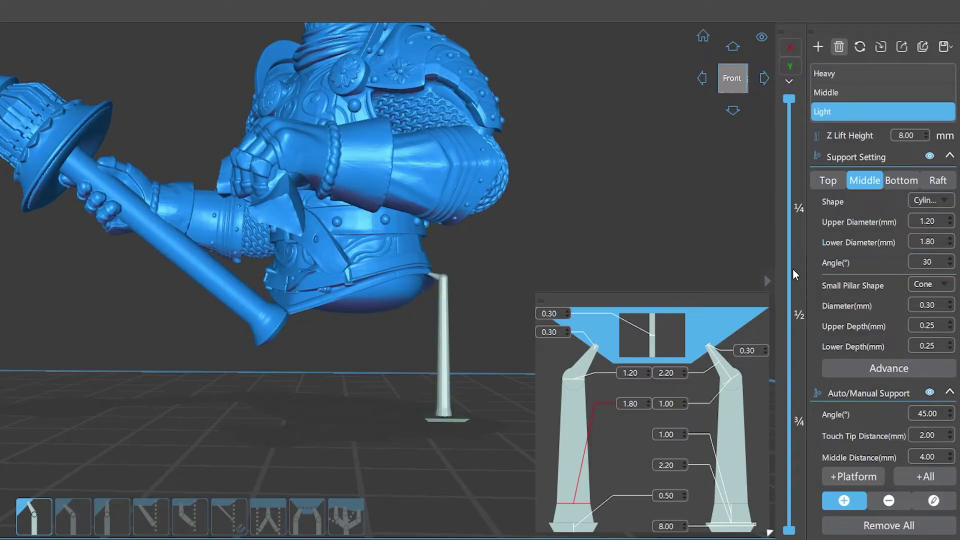
pyautogui.press('Return')
pyautogui.click(412, 276)
pyautogui.scroll(4, 482, 388)
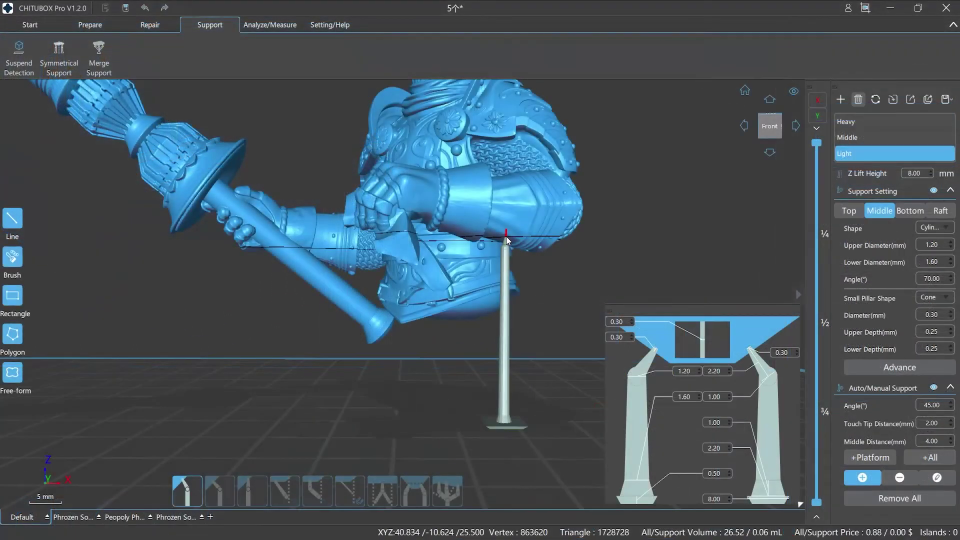
# Add two joined pillars with 1.00 upper and 1.60 lower middle diameters
pyautogui.click(937, 478)
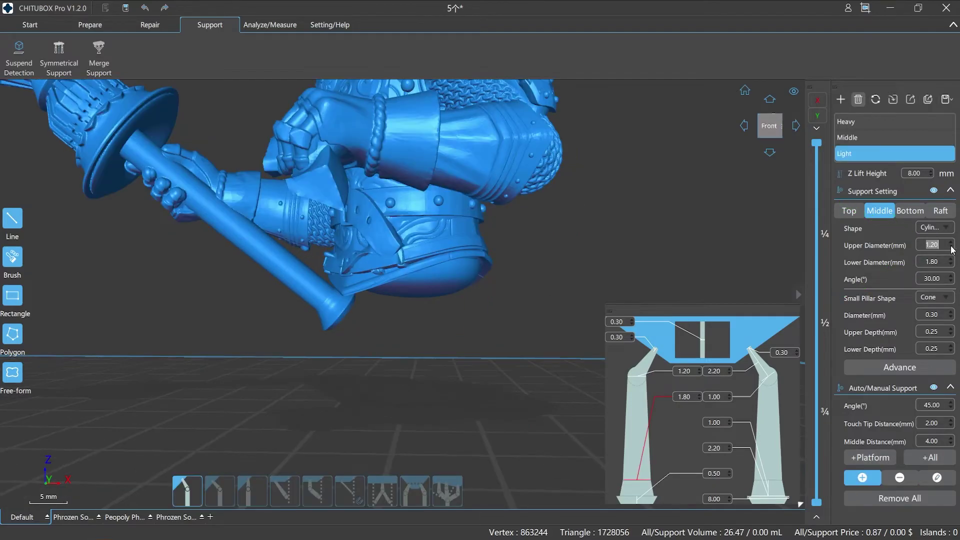
pyautogui.click(951, 248)
pyautogui.click(951, 248)
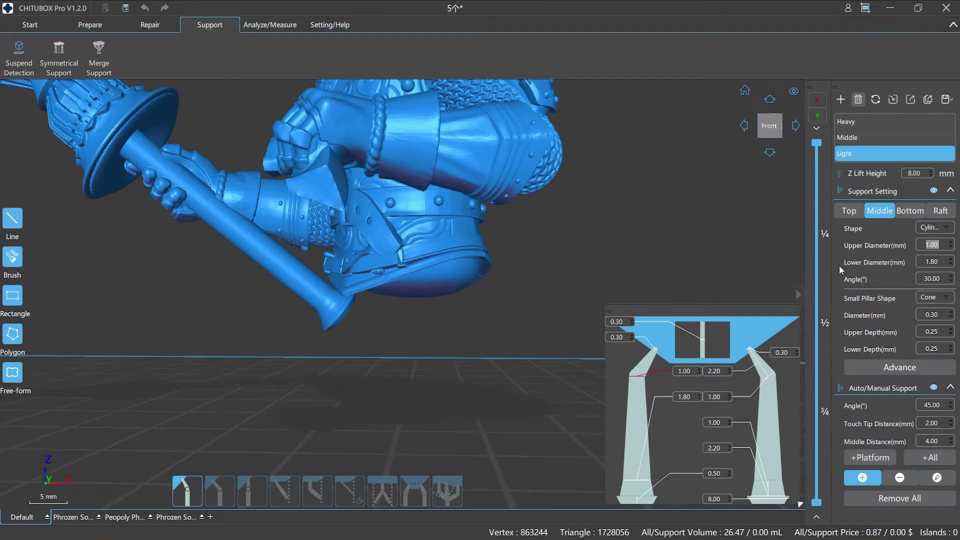
pyautogui.click(472, 183)
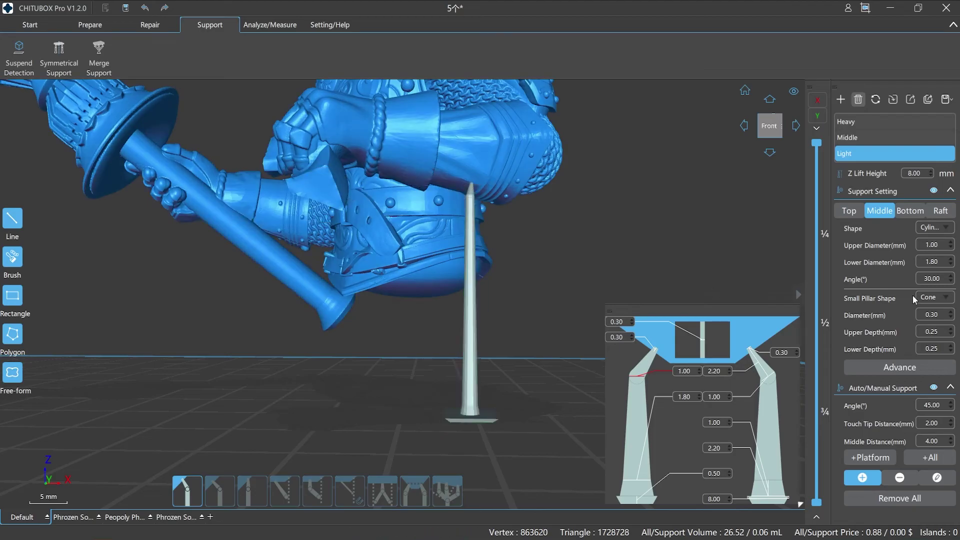
pyautogui.click(950, 264)
pyautogui.click(950, 264)
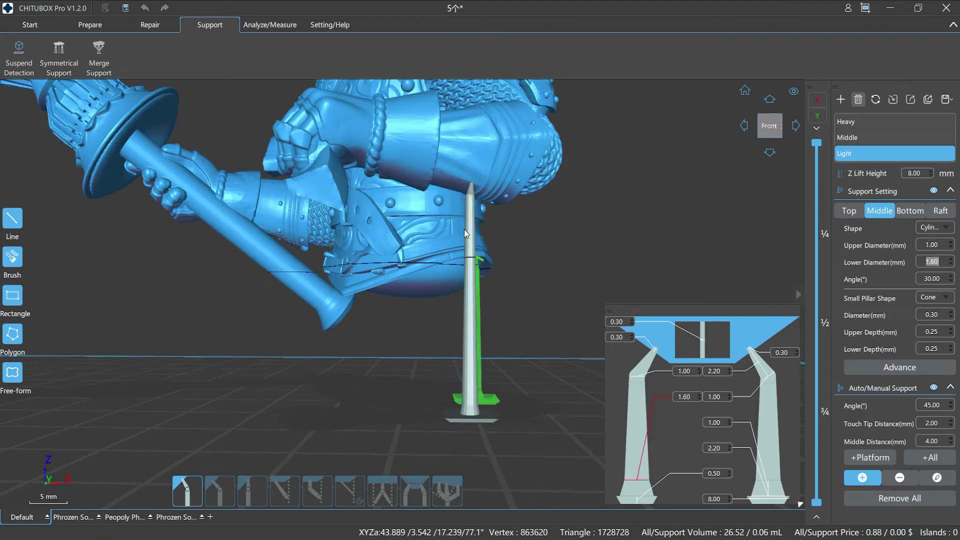
pyautogui.click(418, 178)
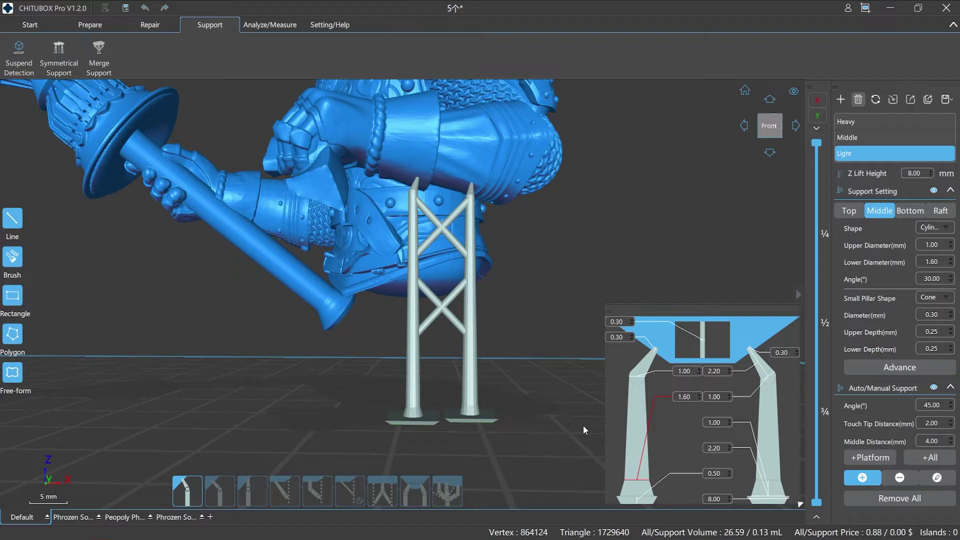
# Tilt the view and enter support editing mode
pyautogui.moveTo(583, 425); pyautogui.dragTo(580, 410)
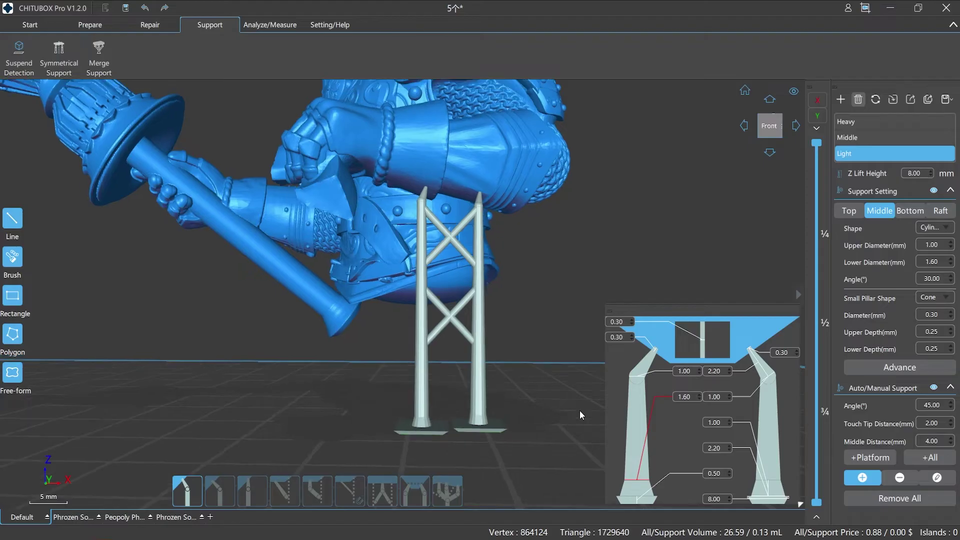
pyautogui.press('e')
pyautogui.click(924, 483)
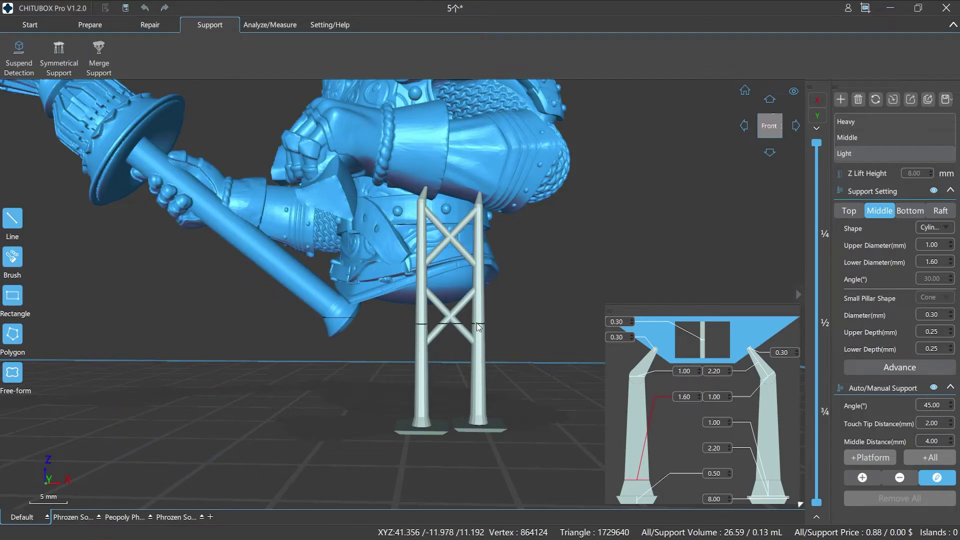
# Select the right lattice pillar and set its diameters to 1.20 upper, 1.60 lower
pyautogui.click(476, 323)
pyautogui.click(952, 243)
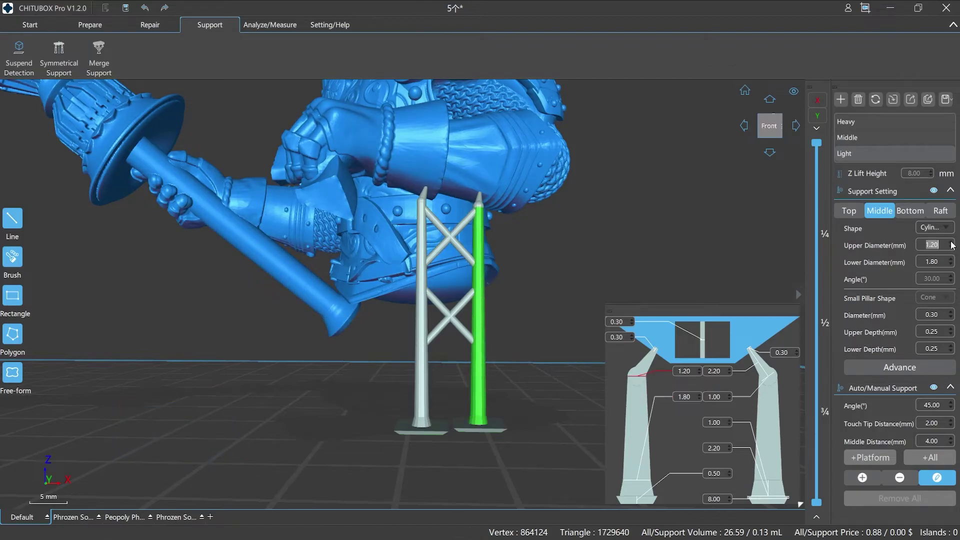
pyautogui.click(952, 264)
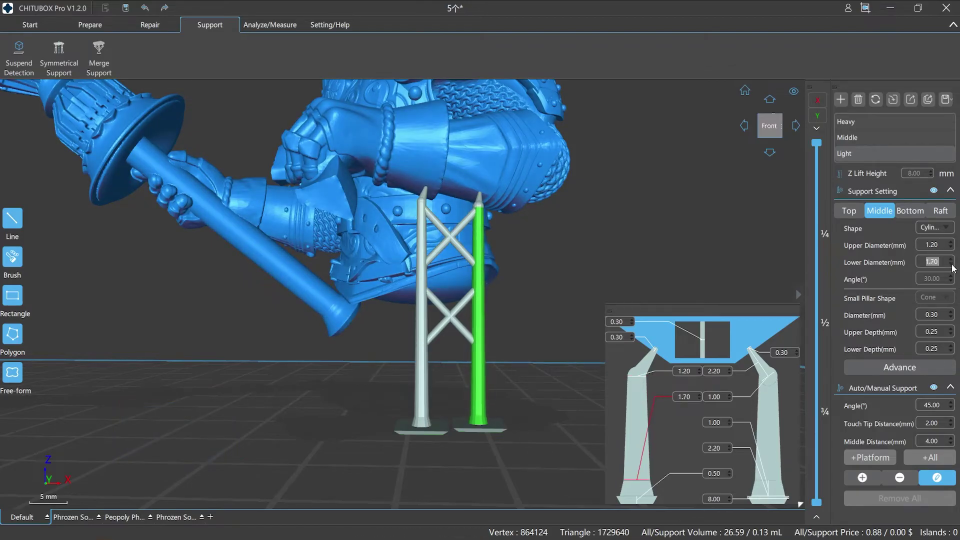
pyautogui.click(951, 264)
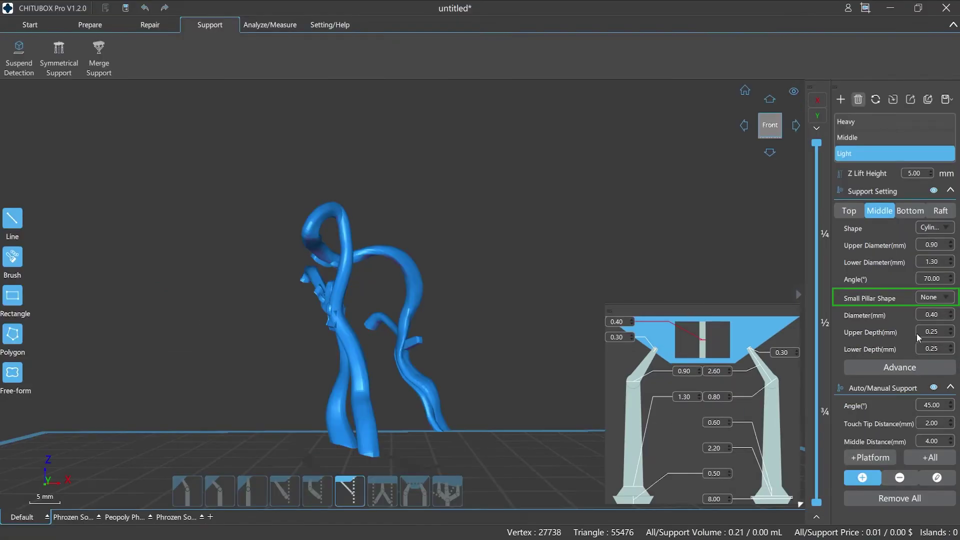
# Set Small Pillar Shape to None and add a 0.20 support from block to arm
pyautogui.click(950, 298)
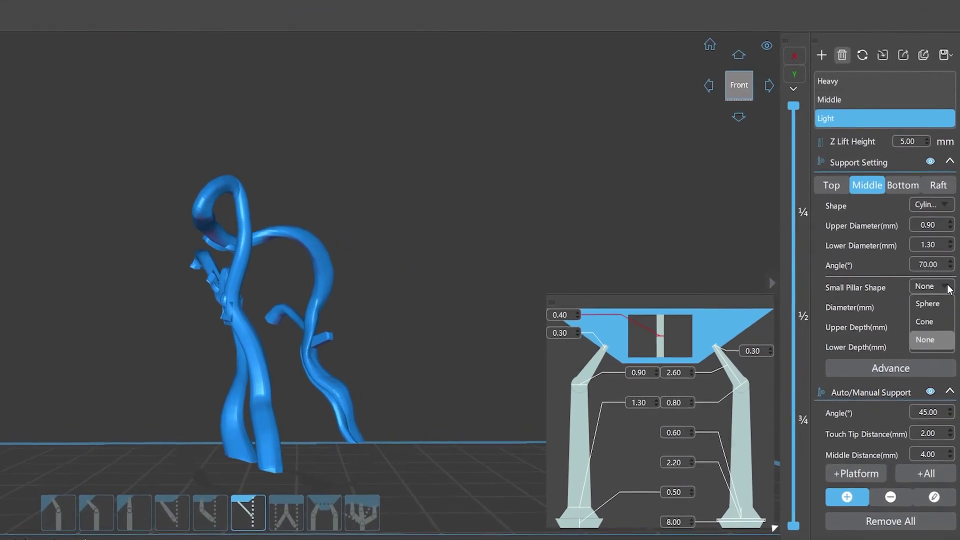
pyautogui.click(936, 346)
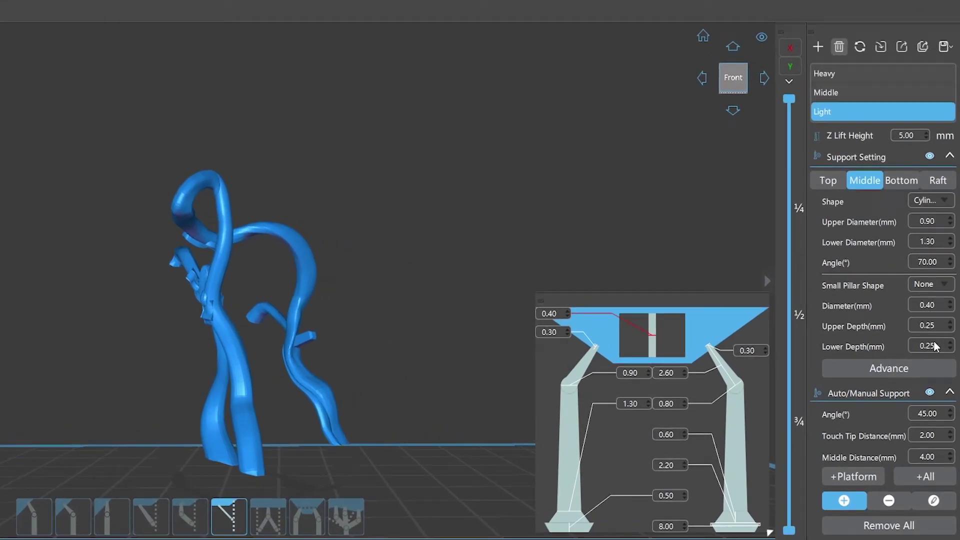
pyautogui.scroll(-2, 953, 306)
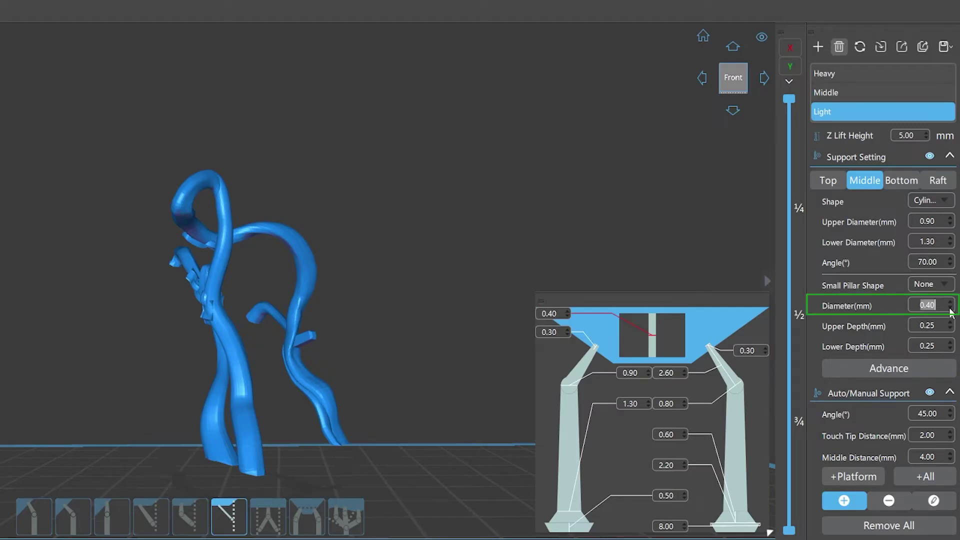
pyautogui.scroll(5, 343, 352)
pyautogui.scroll(4, 282, 359)
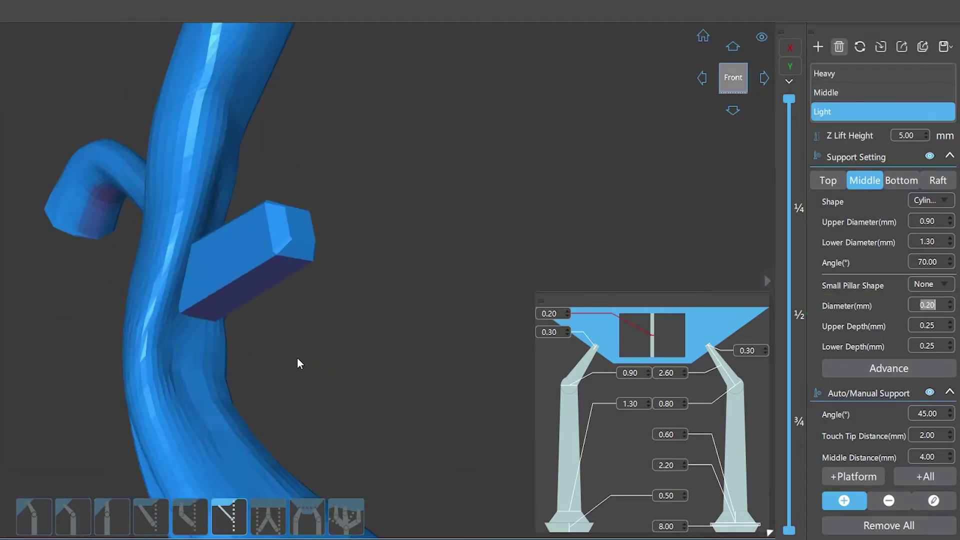
pyautogui.click(324, 241)
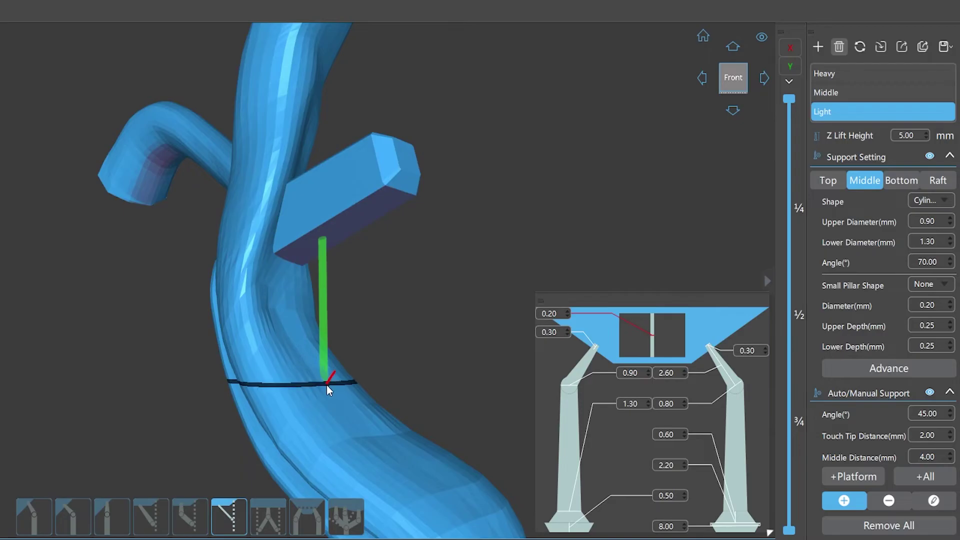
pyautogui.click(326, 384)
# Add a second, 0.40 mm support from the block to the twisted arm
pyautogui.scroll(2, 952, 306)
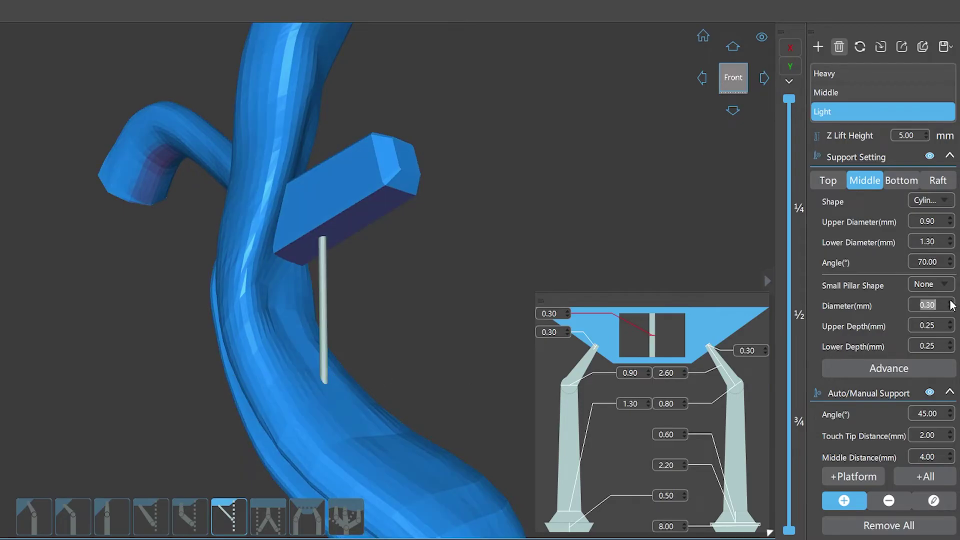
pyautogui.click(376, 209)
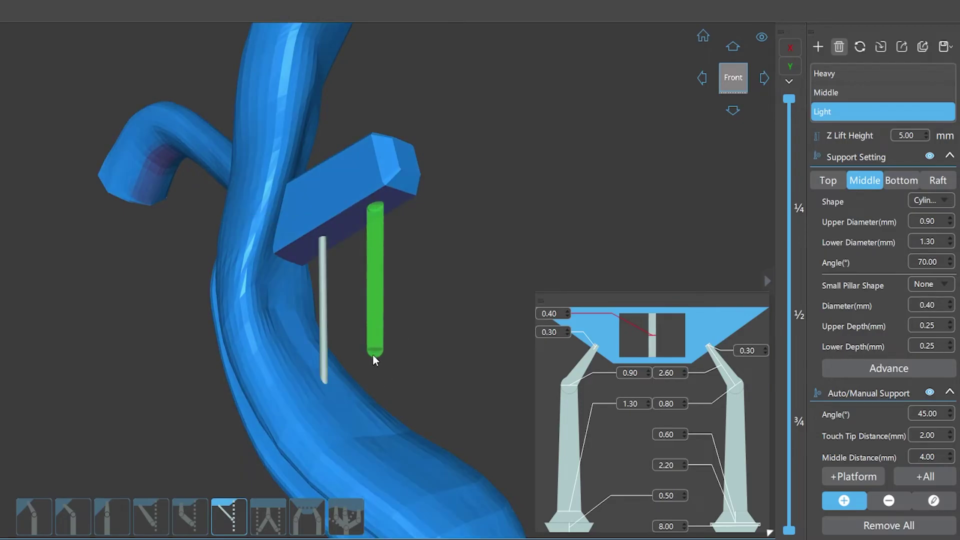
pyautogui.click(359, 402)
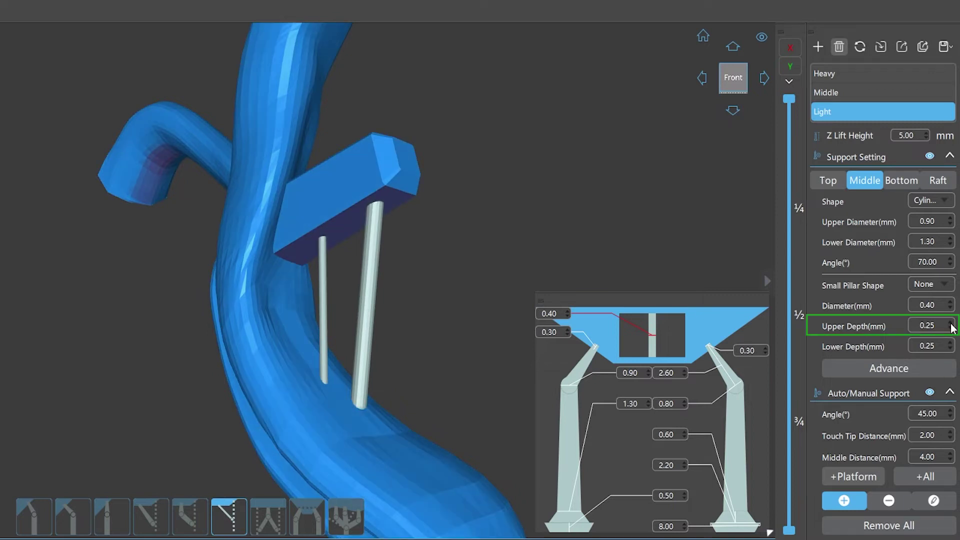
pyautogui.scroll(2, 951, 329)
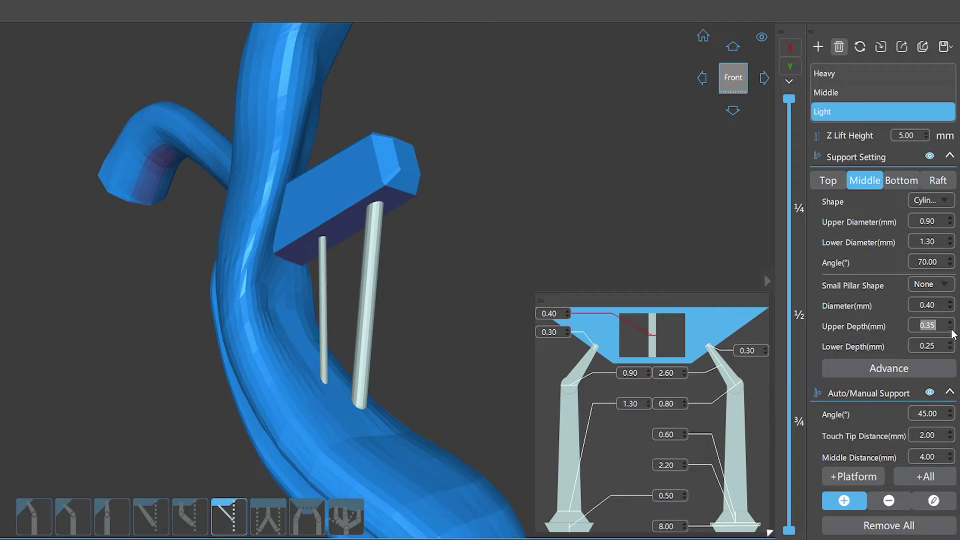
pyautogui.scroll(1, 952, 349)
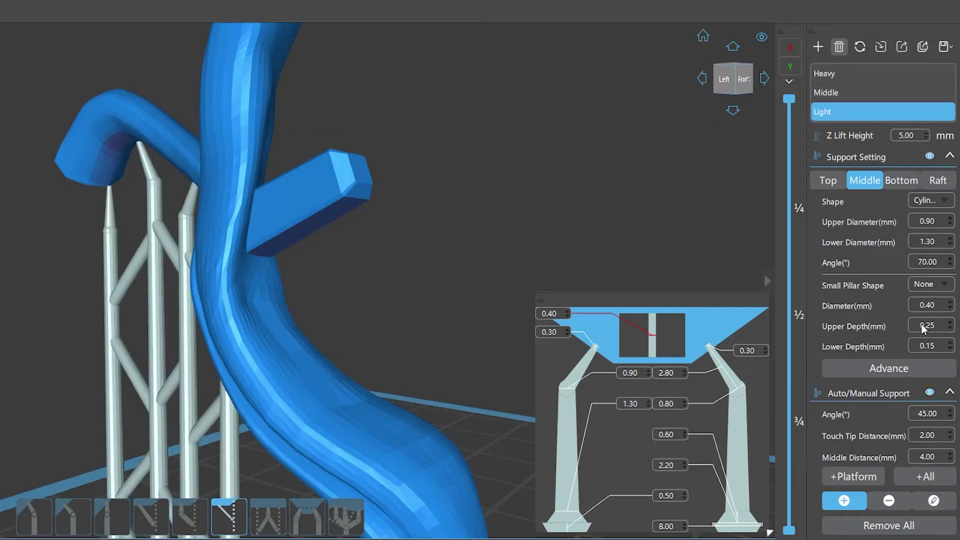
# Add 0.30 and 0.40 mm supports from the blue bar down to the slide
pyautogui.scroll(-1, 952, 309)
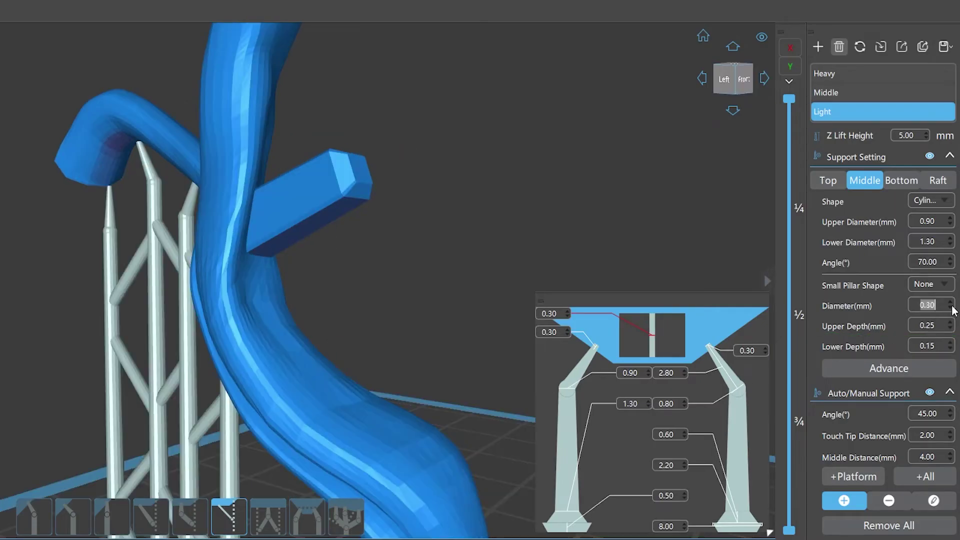
pyautogui.click(298, 229)
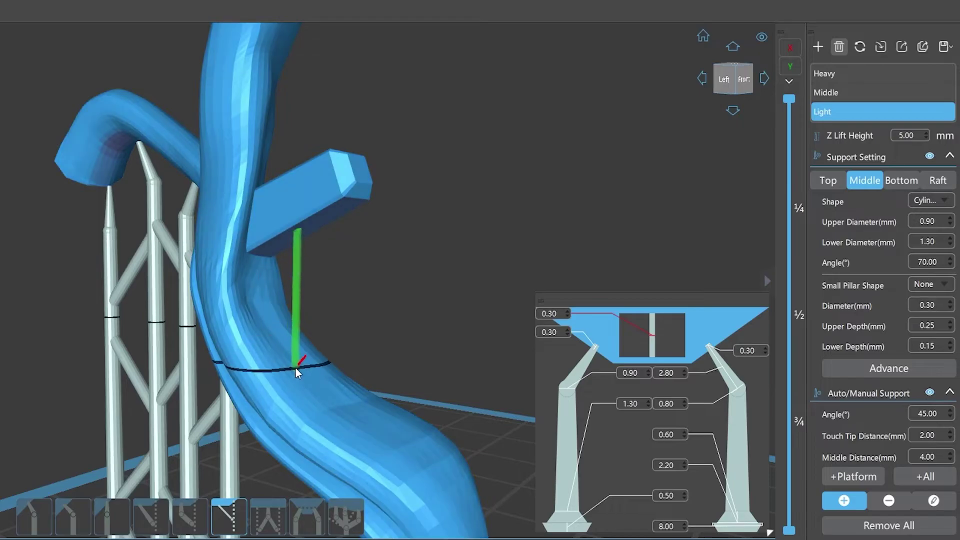
pyautogui.click(295, 368)
pyautogui.scroll(1, 952, 306)
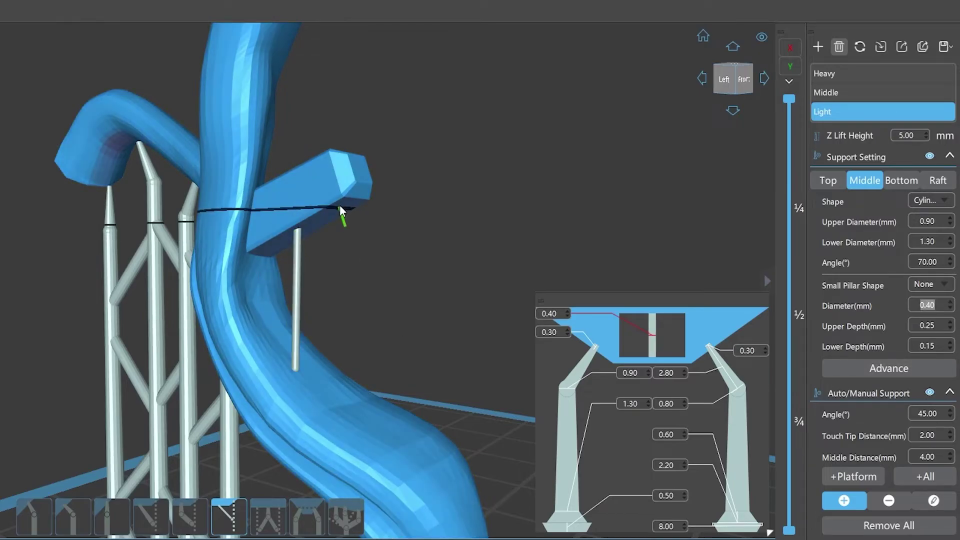
pyautogui.click(339, 206)
pyautogui.click(327, 393)
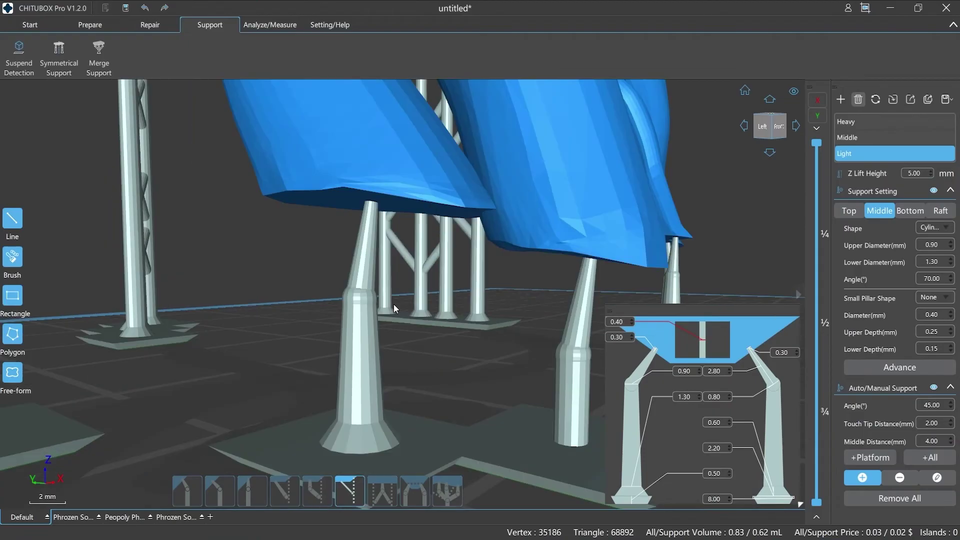
# Branch supports from the model's underside onto the existing front pillars
pyautogui.click(298, 197)
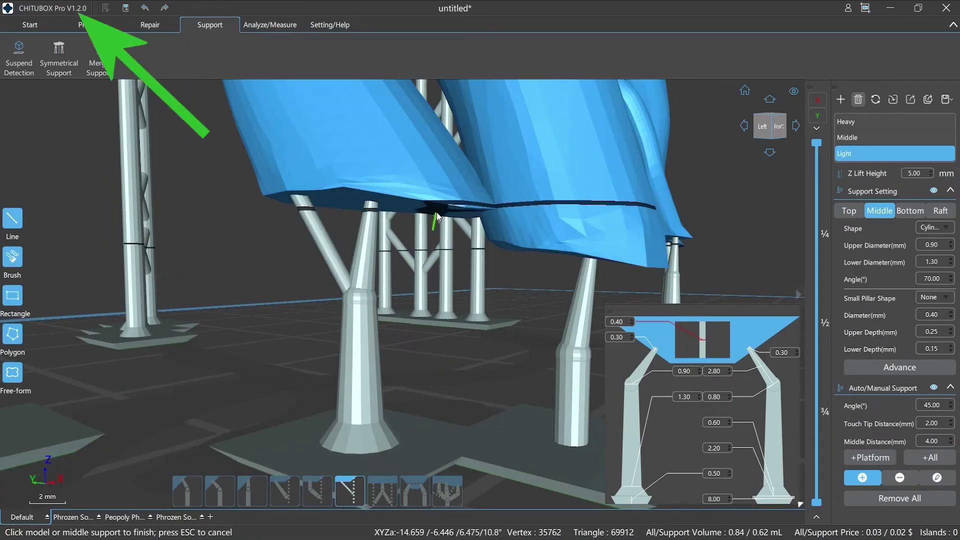
pyautogui.click(367, 308)
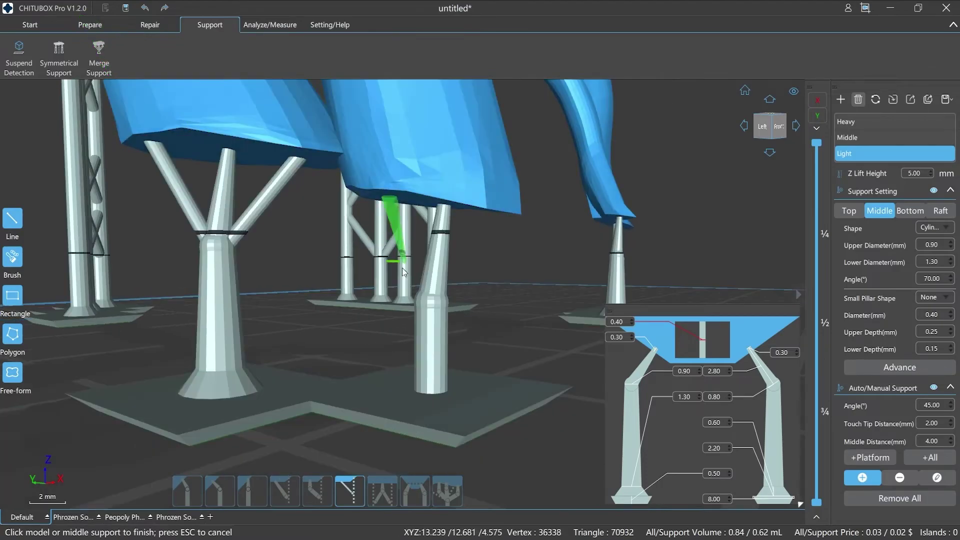
pyautogui.click(429, 300)
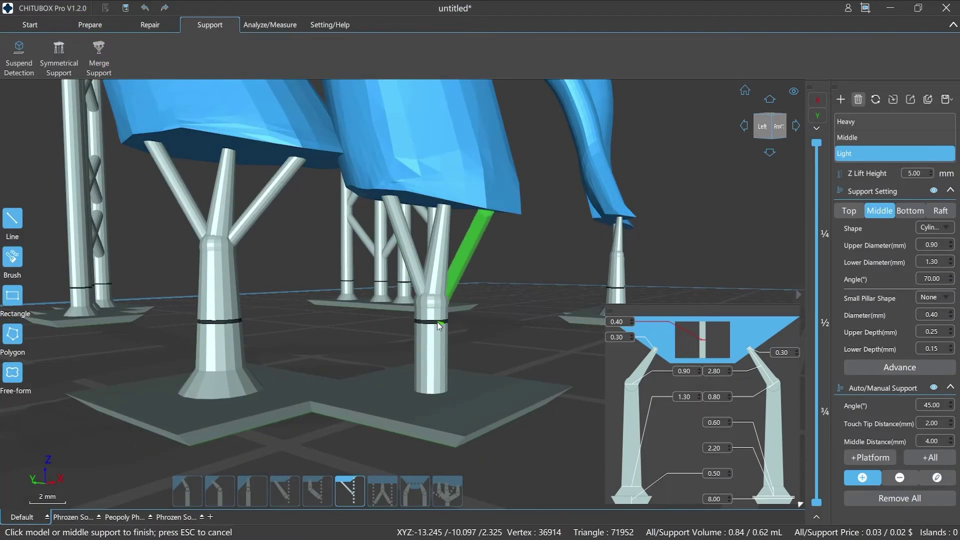
pyautogui.click(437, 322)
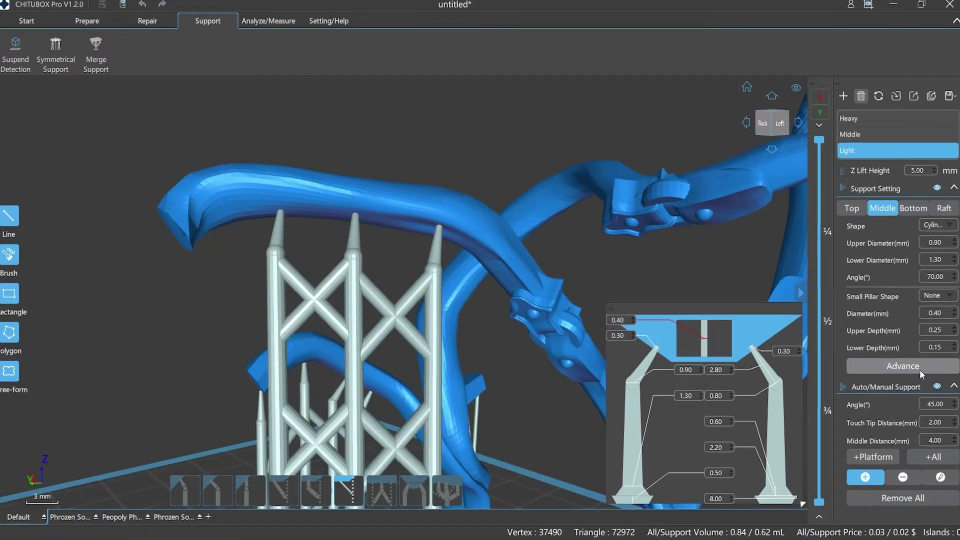
# Enable Small Column Automatically Absorbs in the Advanced Support Settings
pyautogui.click(918, 370)
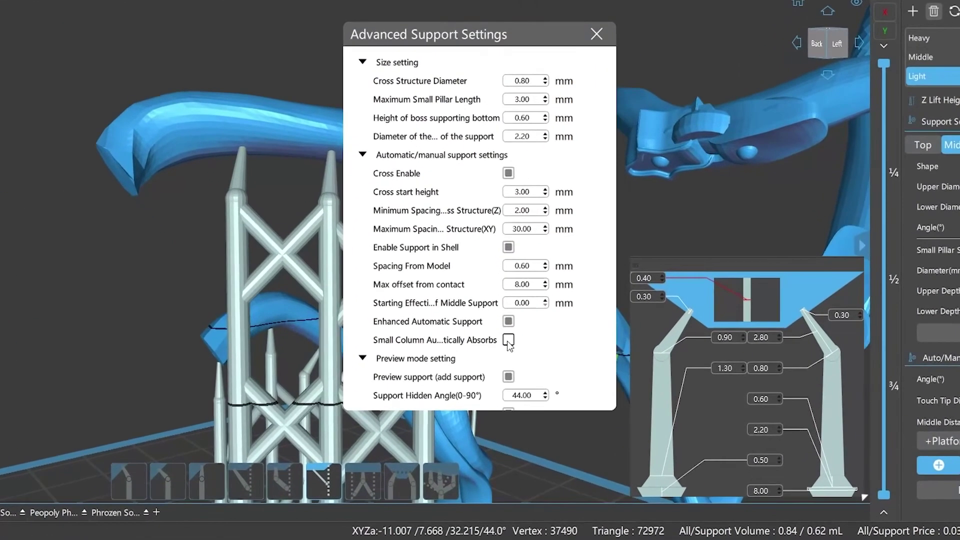
pyautogui.click(508, 340)
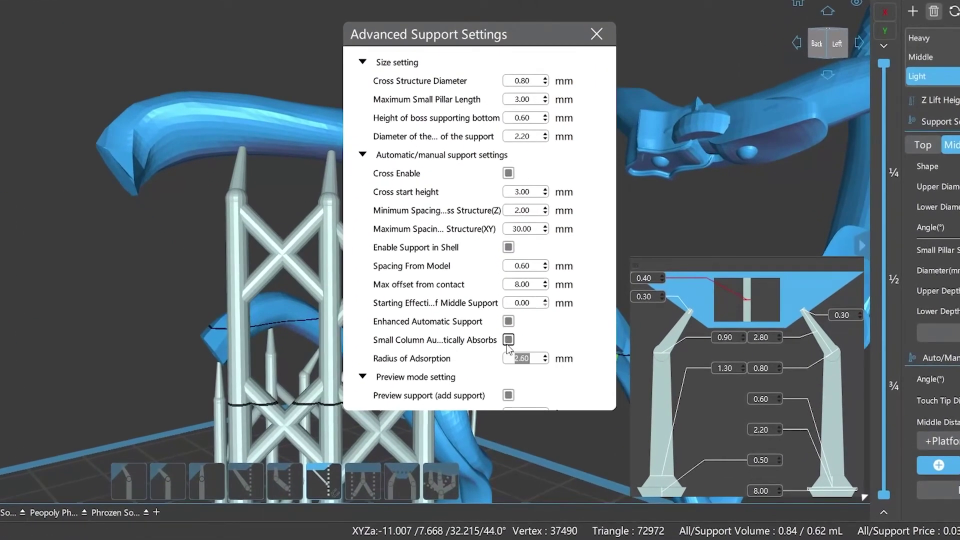
pyautogui.click(597, 34)
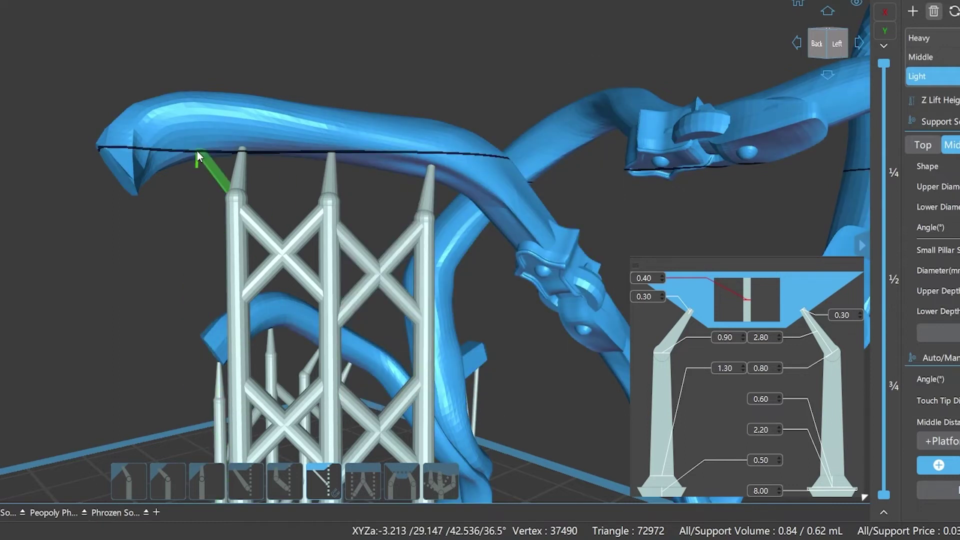
# Add seven middle supports along the curved tube's underside
pyautogui.click(197, 151)
pyautogui.click(271, 151)
pyautogui.click(293, 153)
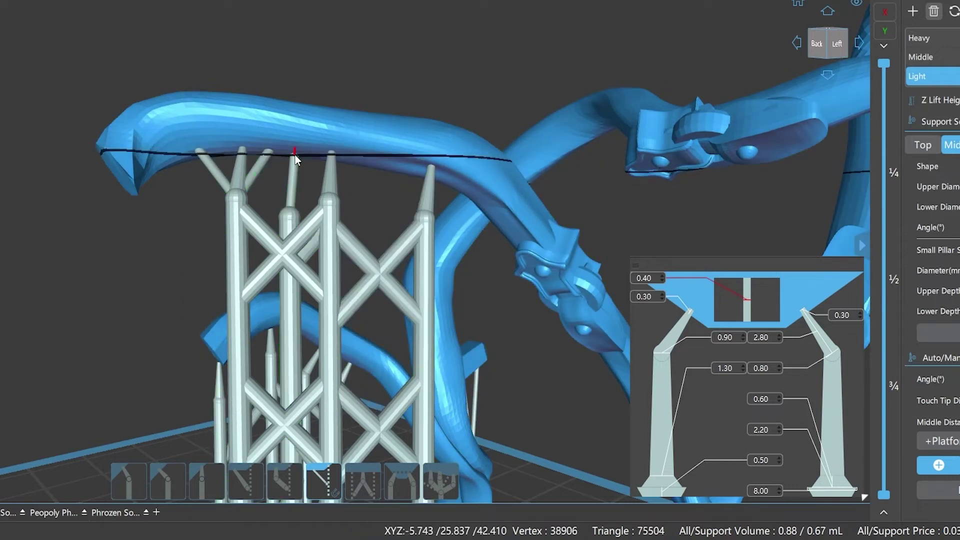
pyautogui.click(316, 153)
pyautogui.click(358, 153)
pyautogui.click(392, 156)
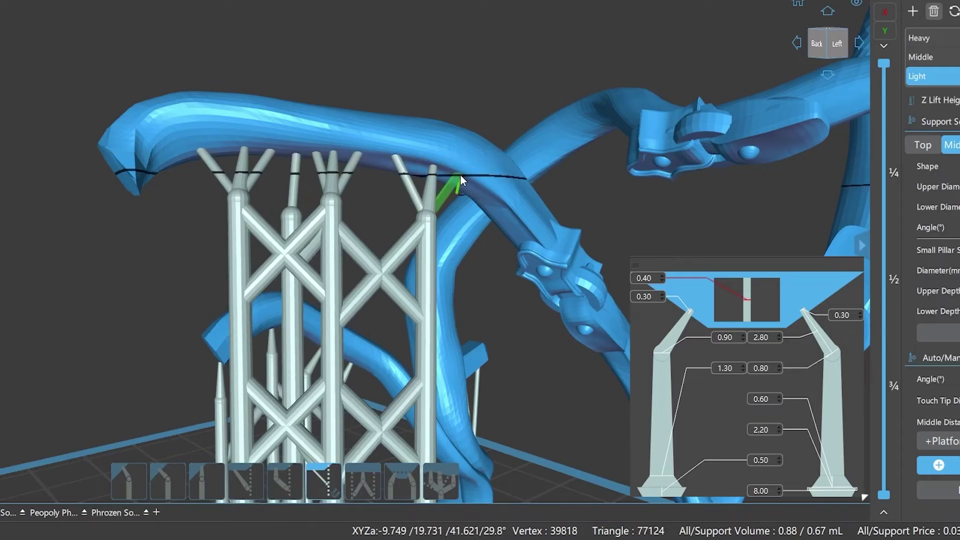
pyautogui.click(460, 174)
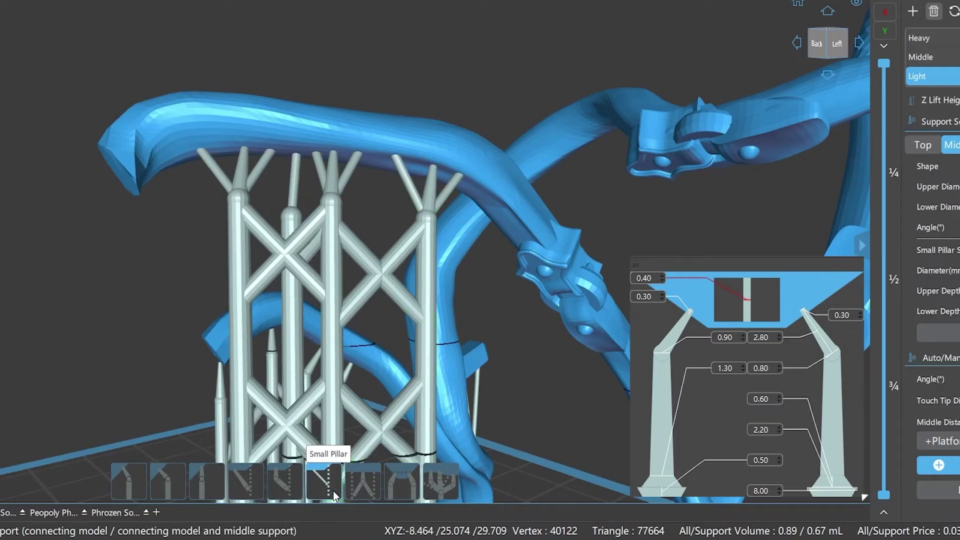
# Add three small pillars from the tube's underside onto support tops
pyautogui.click(333, 490)
pyautogui.click(177, 153)
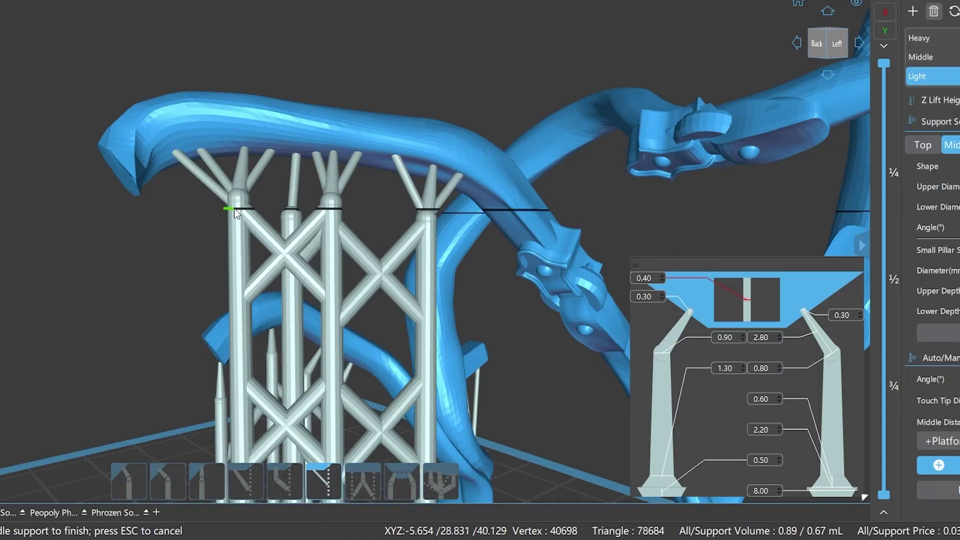
pyautogui.click(234, 208)
pyautogui.click(284, 154)
pyautogui.click(239, 214)
pyautogui.click(378, 156)
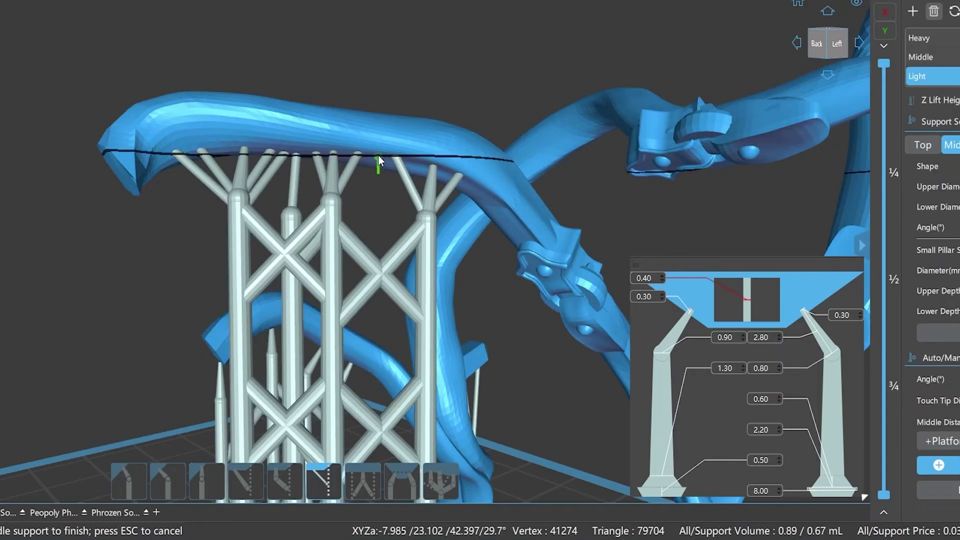
pyautogui.click(338, 215)
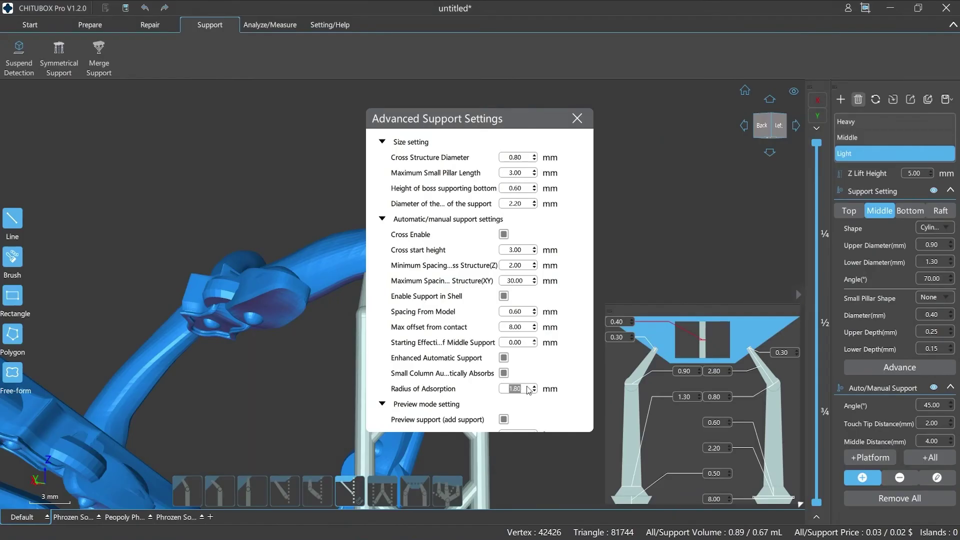
# Set Radius of Adsorption to 2.4 mm and start supports under the looped tube
pyautogui.write('2.4')
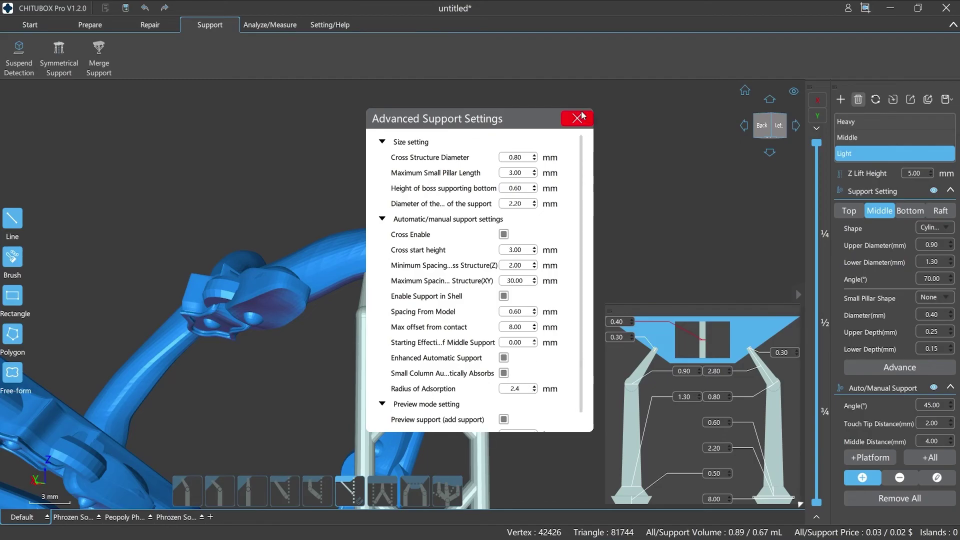
pyautogui.click(577, 119)
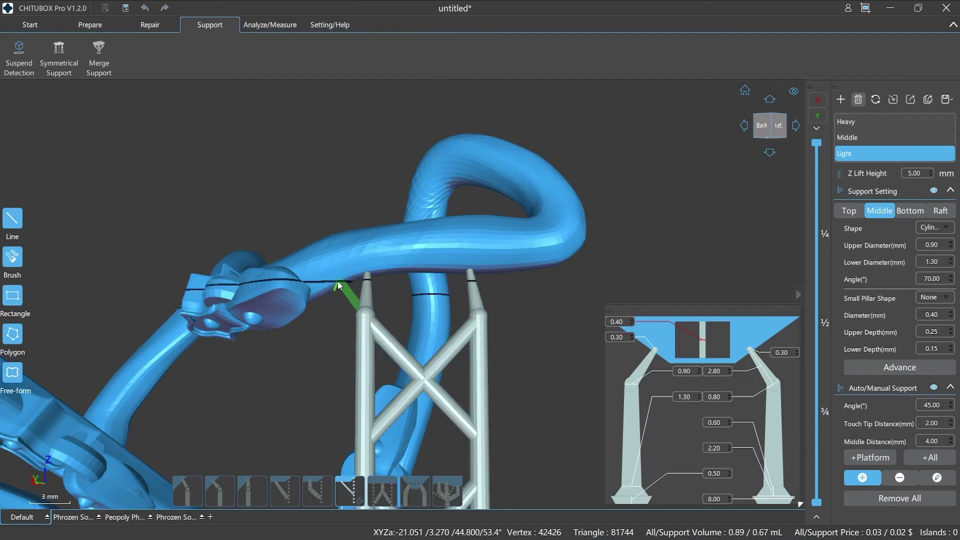
pyautogui.click(340, 280)
pyautogui.click(387, 272)
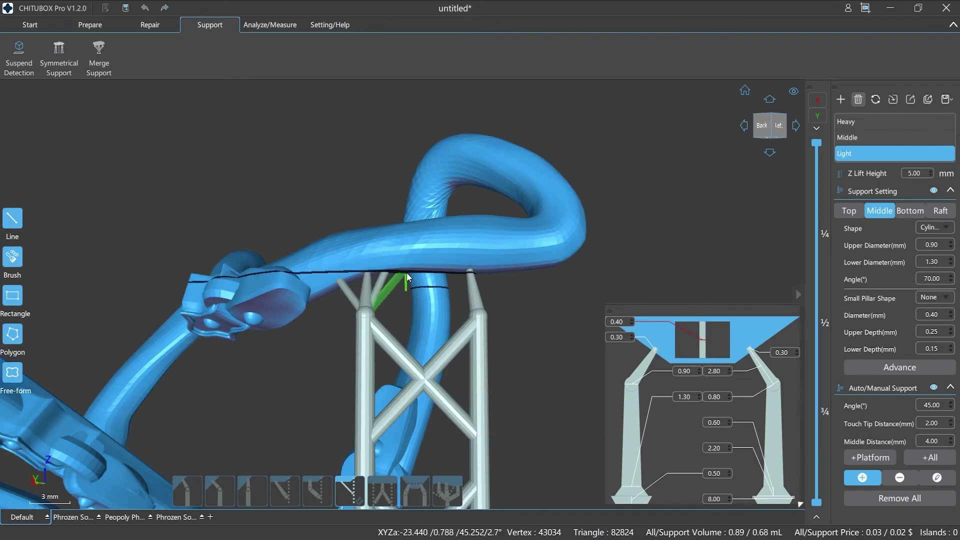
# Add more supports along the looped tube's underside out to its right tip
pyautogui.click(410, 272)
pyautogui.click(435, 271)
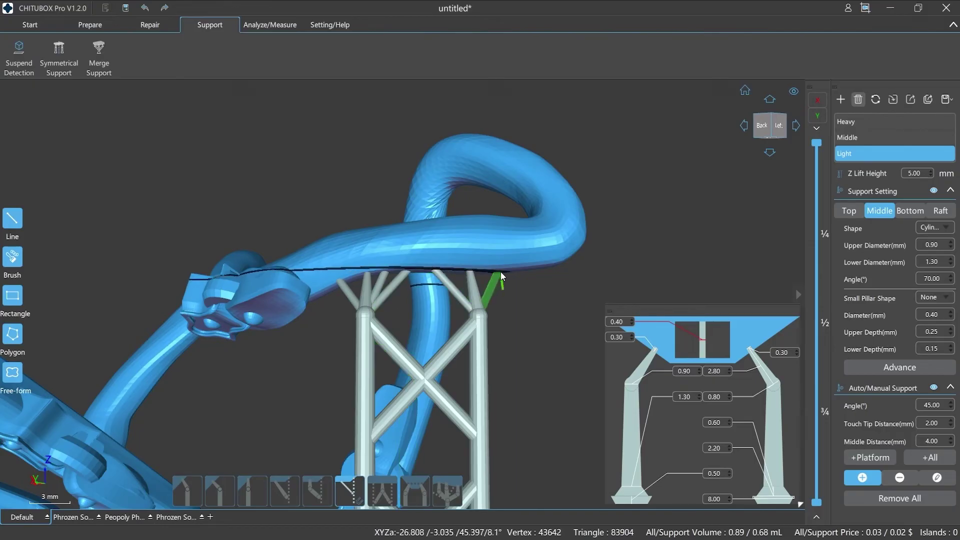
pyautogui.click(500, 271)
pyautogui.click(531, 273)
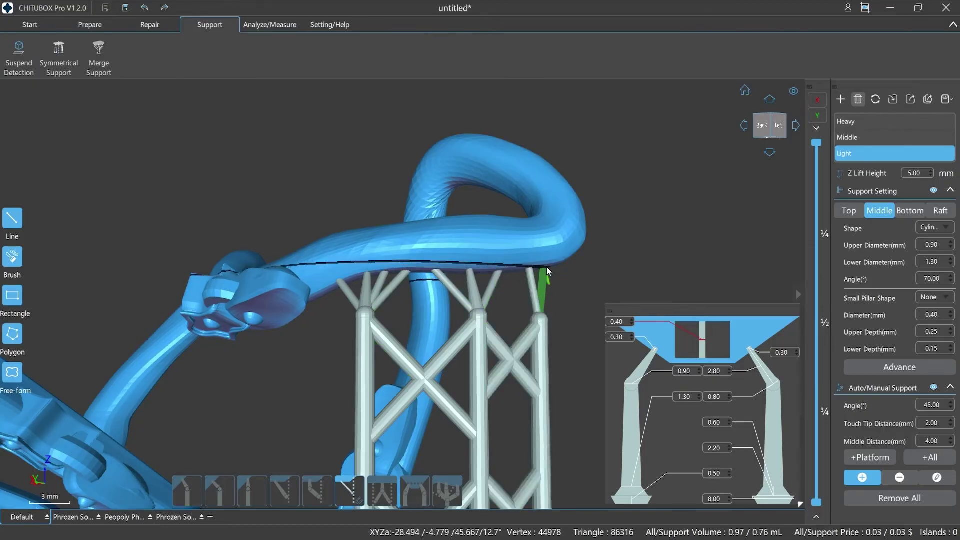
pyautogui.click(549, 267)
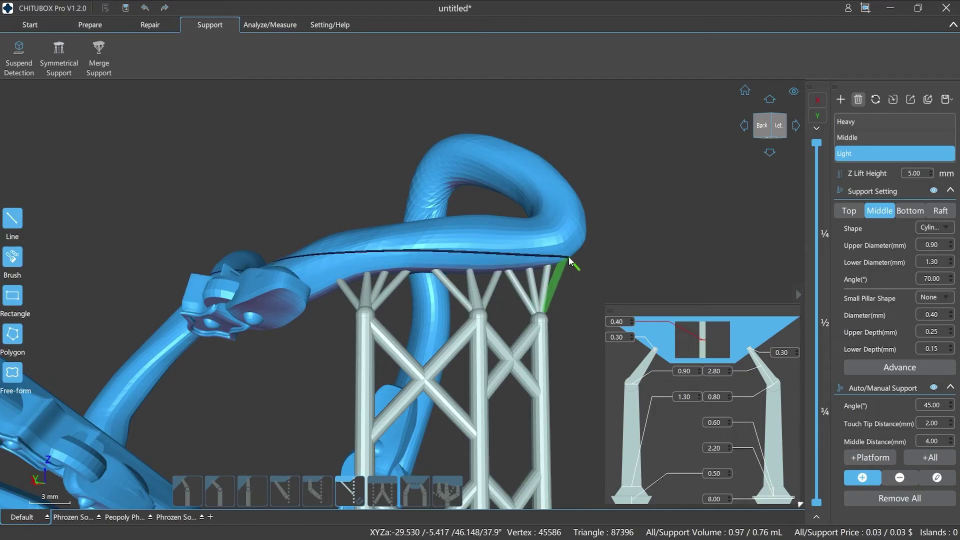
pyautogui.click(566, 260)
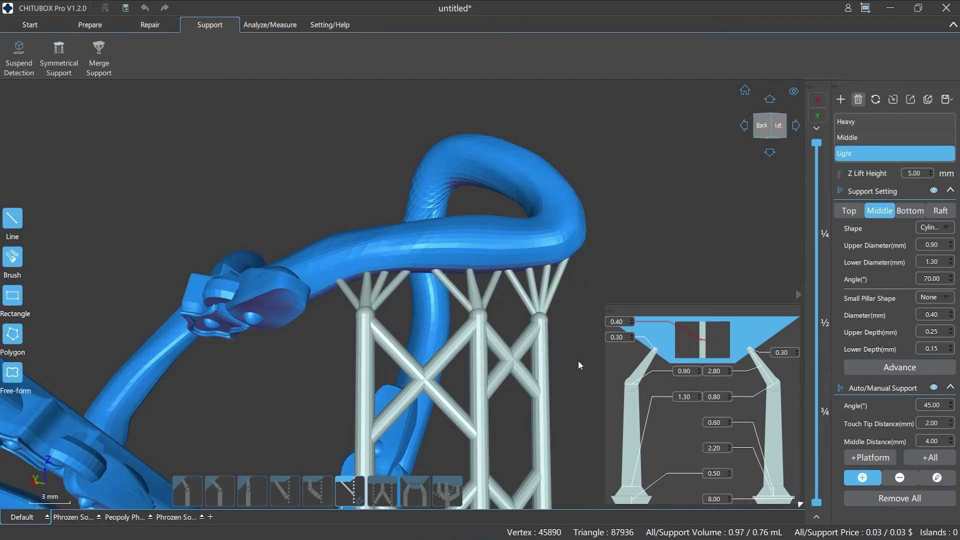
# Connect the lower arched tube to pillar tops with small pillars, then review from the front
pyautogui.moveTo(578, 361)
pyautogui.mouseDown(button='right')
pyautogui.moveTo(557, 352)
pyautogui.moveTo(515, 370)
pyautogui.moveTo(425, 382)
pyautogui.mouseUp(button='right')
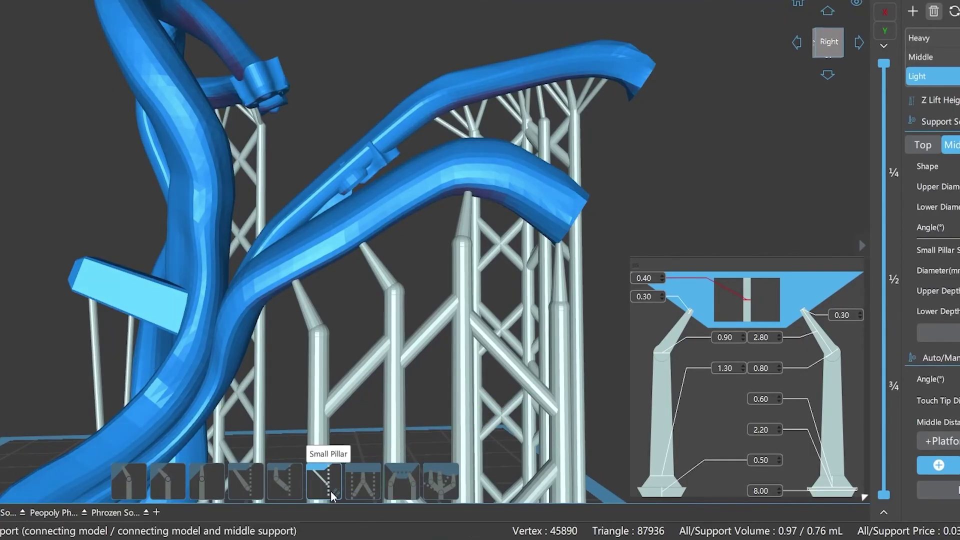
pyautogui.click(331, 490)
pyautogui.click(323, 268)
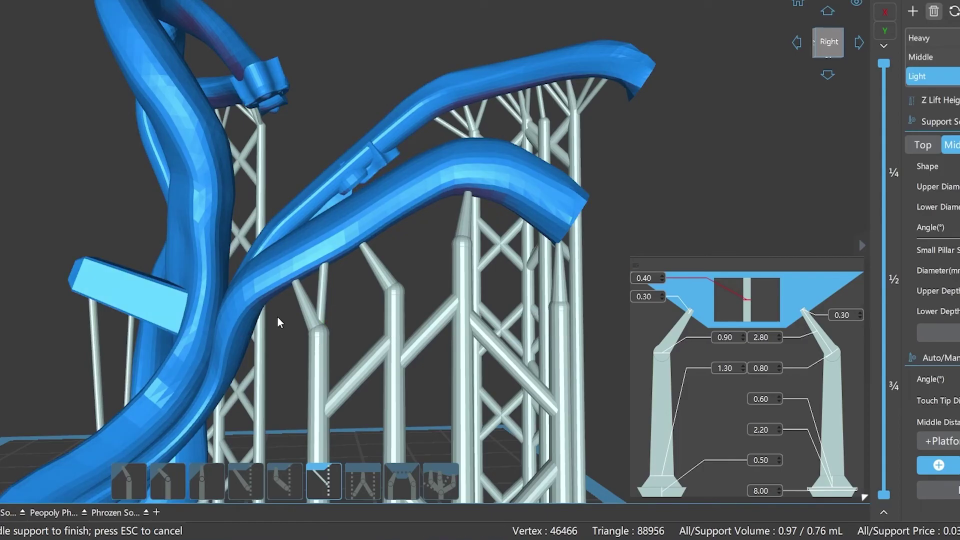
pyautogui.click(279, 322)
pyautogui.click(391, 301)
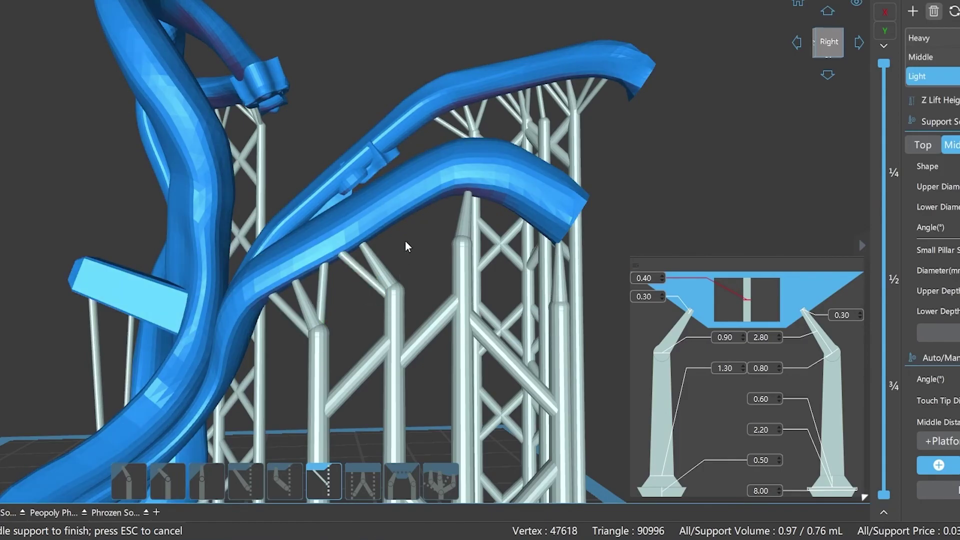
pyautogui.click(389, 287)
pyautogui.click(461, 255)
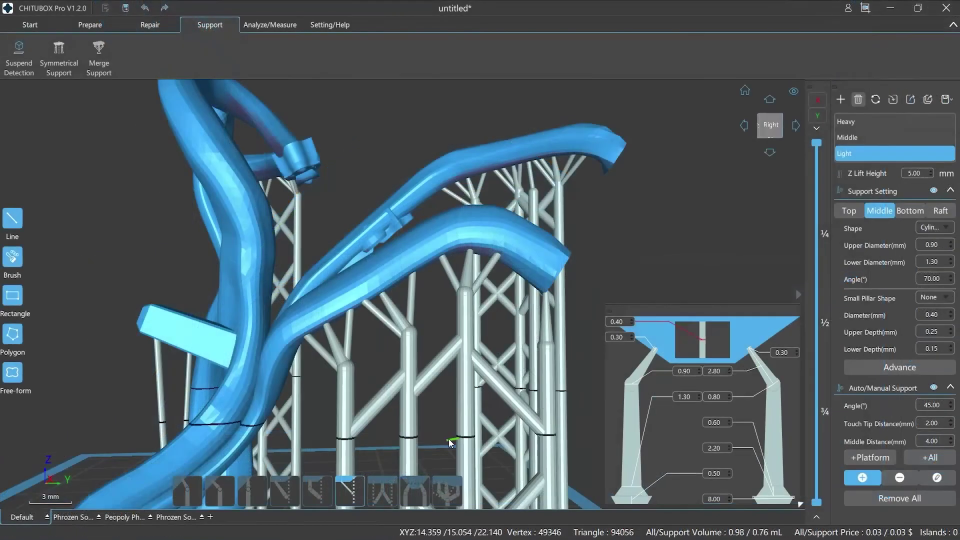
pyautogui.scroll(-5, 543, 432)
pyautogui.moveTo(532, 450); pyautogui.dragTo(514, 459)
# Add a braced cylinder support pillar under the warrior's arm
pyautogui.moveTo(392, 440); pyautogui.dragTo(450, 385)
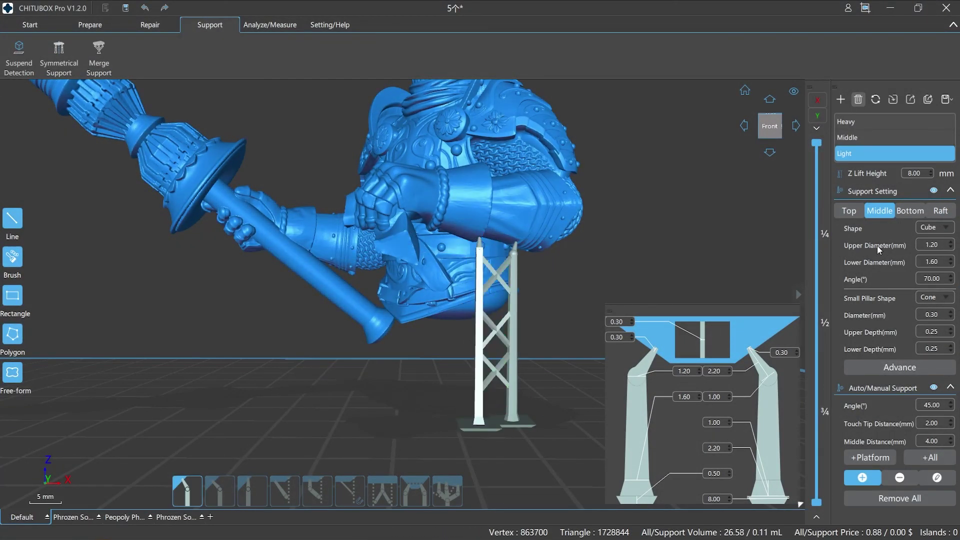
pyautogui.click(437, 232)
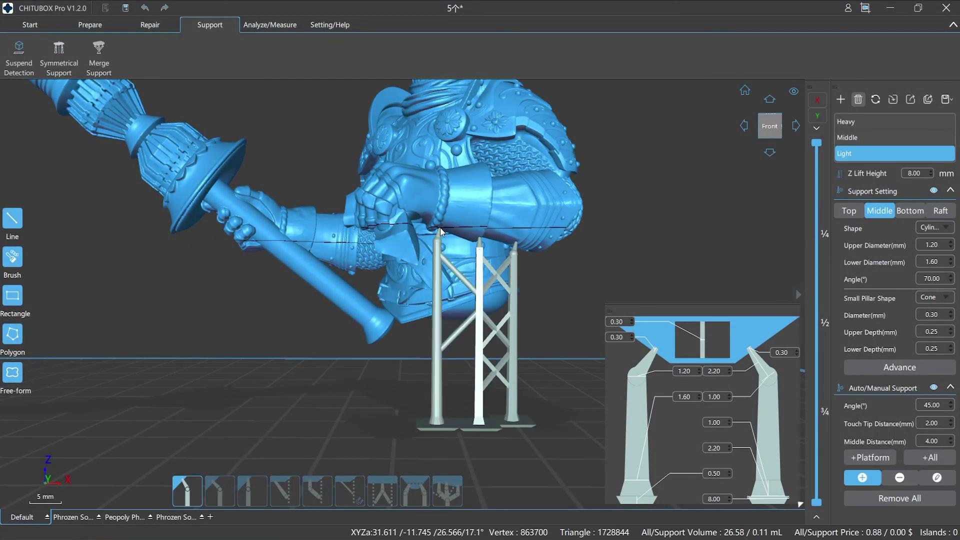